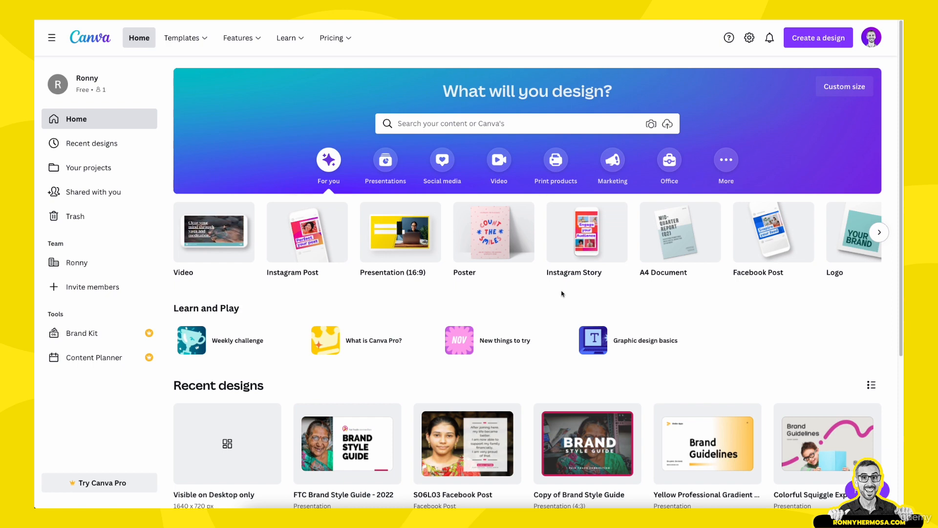
Create a blank Facebook Cover design from the social media formats and return to the home page.
{"action": "left_click", "coordinate": [438, 159]}
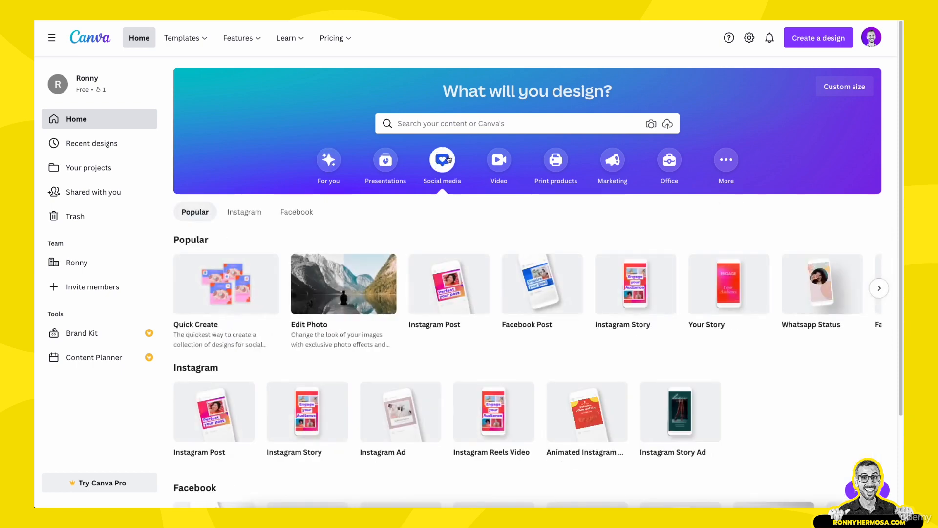
{"action": "scroll", "coordinate": [453, 164], "scroll_direction": "down", "scroll_amount": 3}
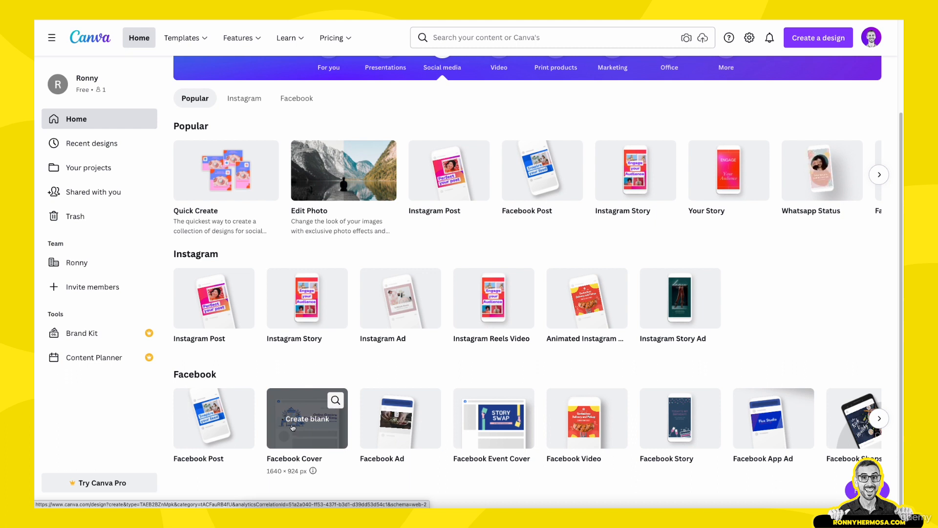
{"action": "left_click", "coordinate": [304, 407]}
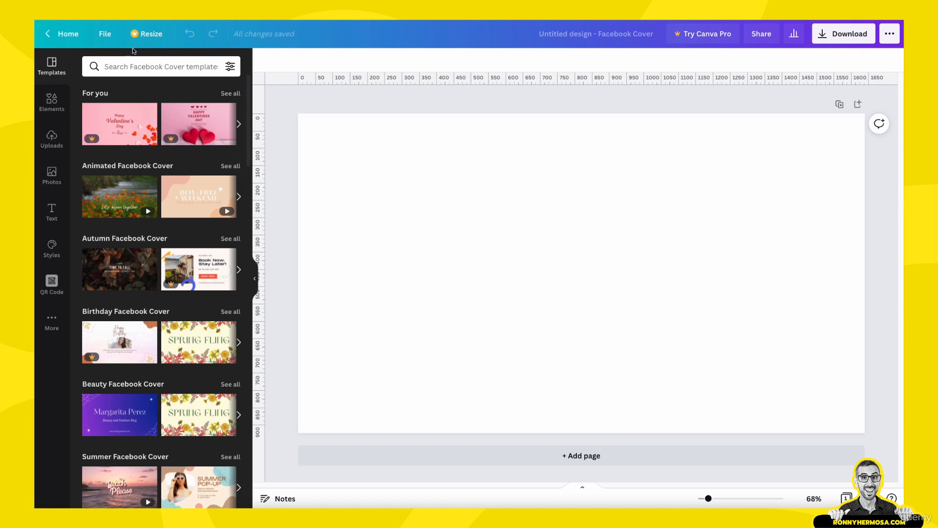
{"action": "left_click", "coordinate": [71, 42]}
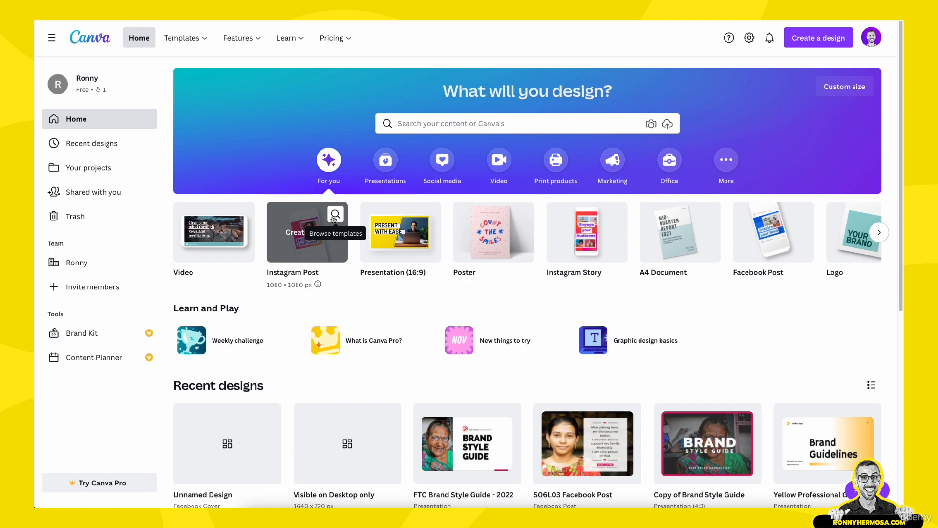
Create a new custom-size design 1640 px wide and 720 px high.
{"action": "left_click", "coordinate": [827, 93]}
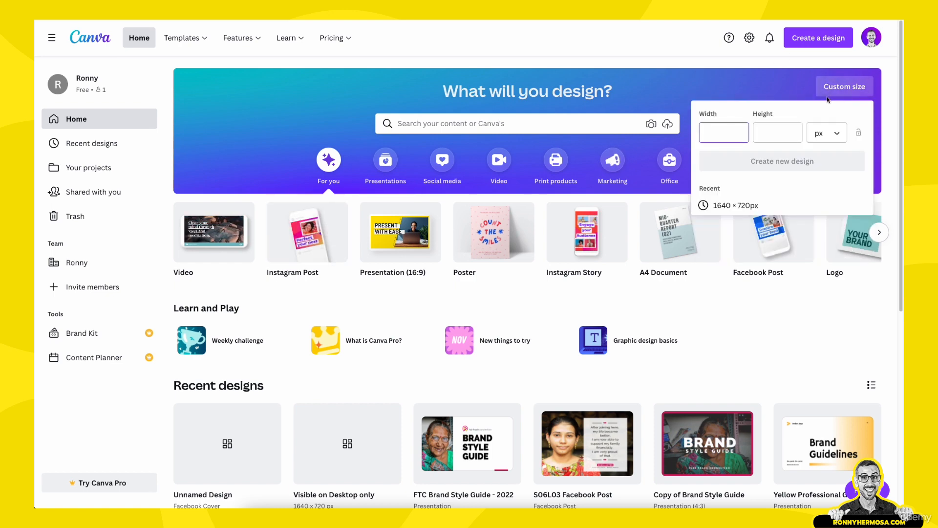
{"action": "type", "text": "1640"}
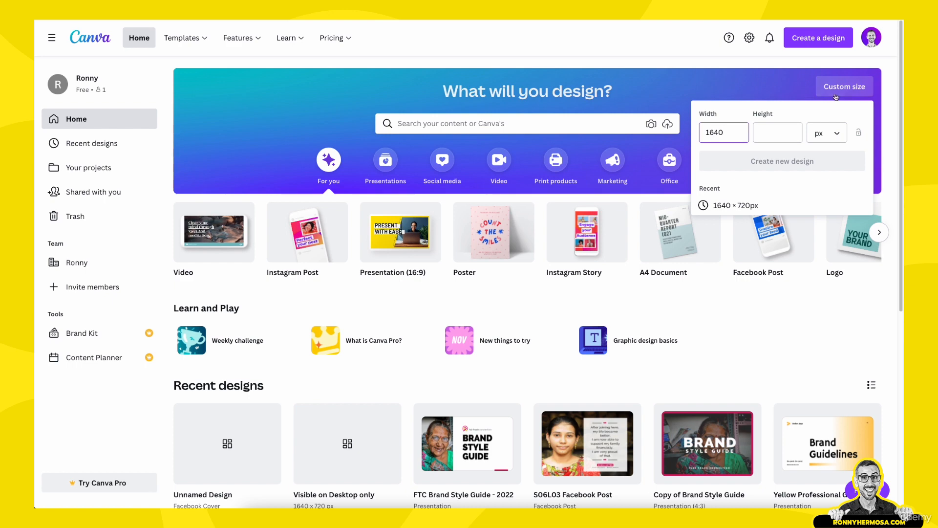
{"action": "left_click", "coordinate": [782, 133]}
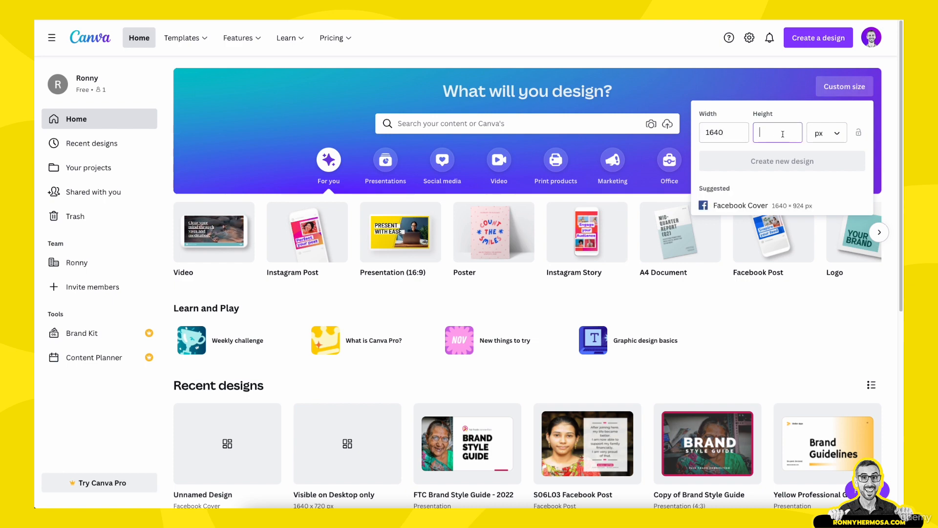
{"action": "type", "text": "720"}
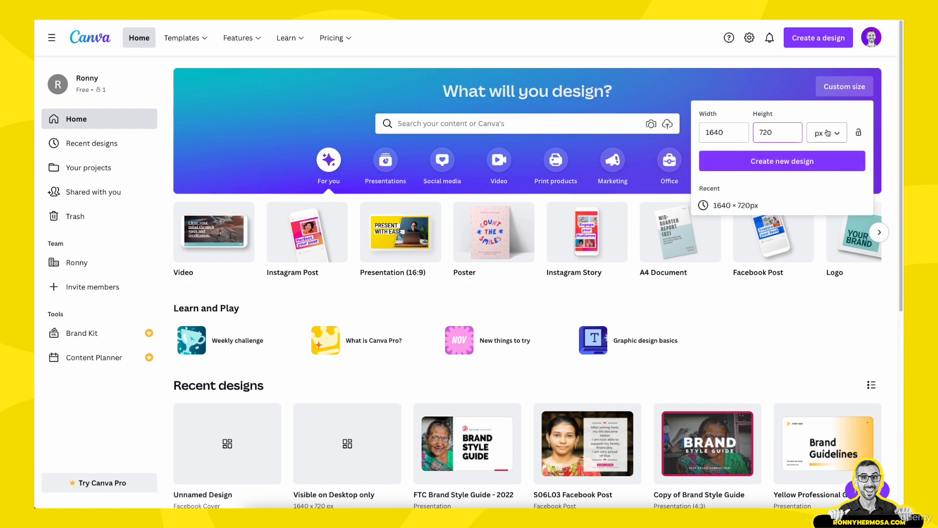
{"action": "left_click", "coordinate": [798, 161]}
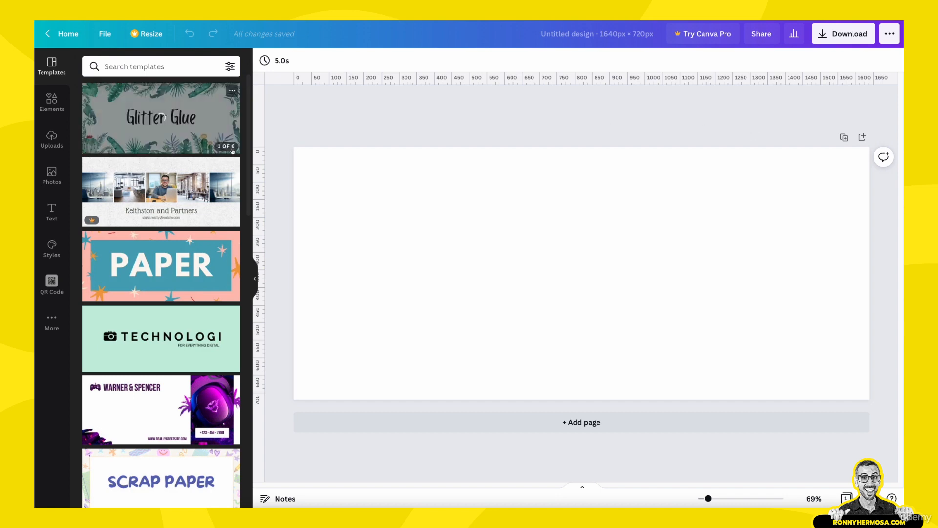
{"action": "scroll", "coordinate": [199, 229], "scroll_direction": "down", "scroll_amount": 1}
{"action": "scroll", "coordinate": [199, 229], "scroll_direction": "down", "scroll_amount": 4}
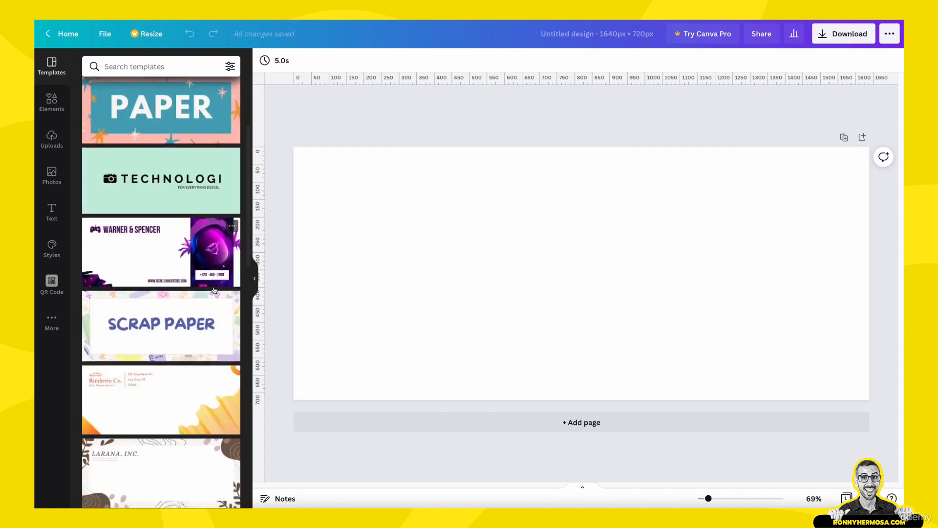
{"action": "scroll", "coordinate": [214, 290], "scroll_direction": "up", "scroll_amount": 4}
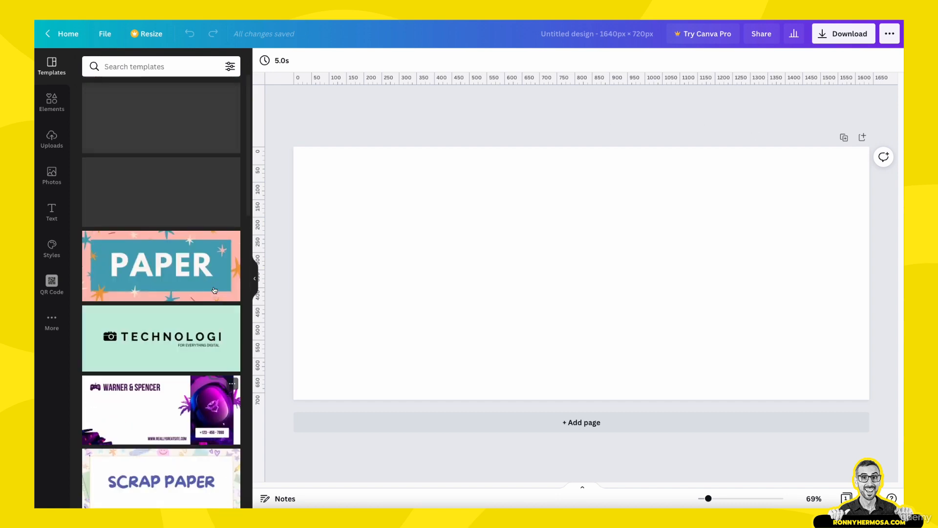
{"action": "left_click", "coordinate": [528, 247]}
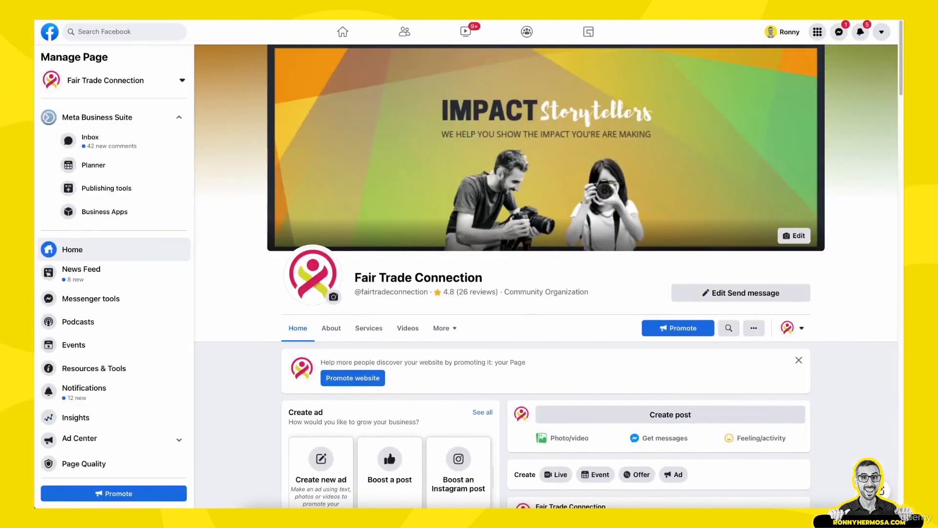
Switch to Facebook and open IKEA's page from a Pages search for "ikea" to examine its cover image.
{"action": "left_click", "coordinate": [147, 34]}
{"action": "type", "text": "ikea"}
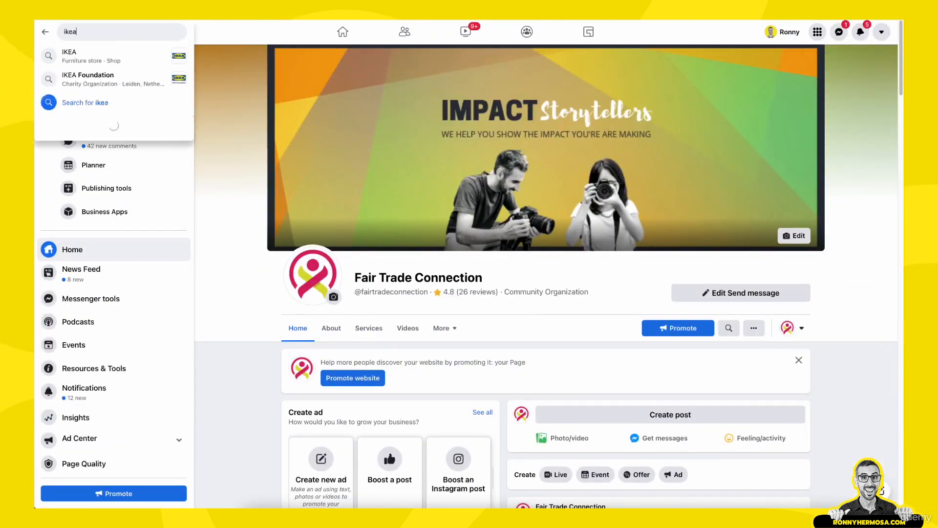
{"action": "key", "text": "Return"}
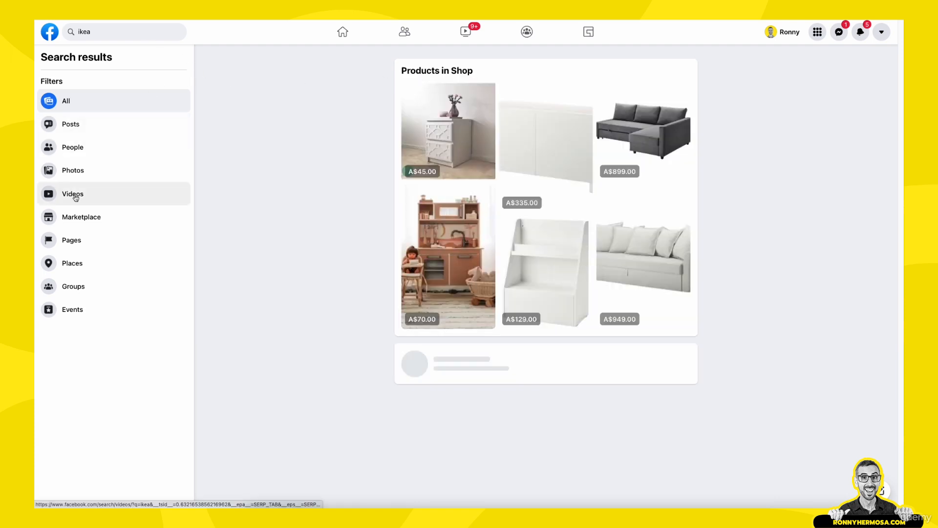
{"action": "left_click", "coordinate": [73, 241]}
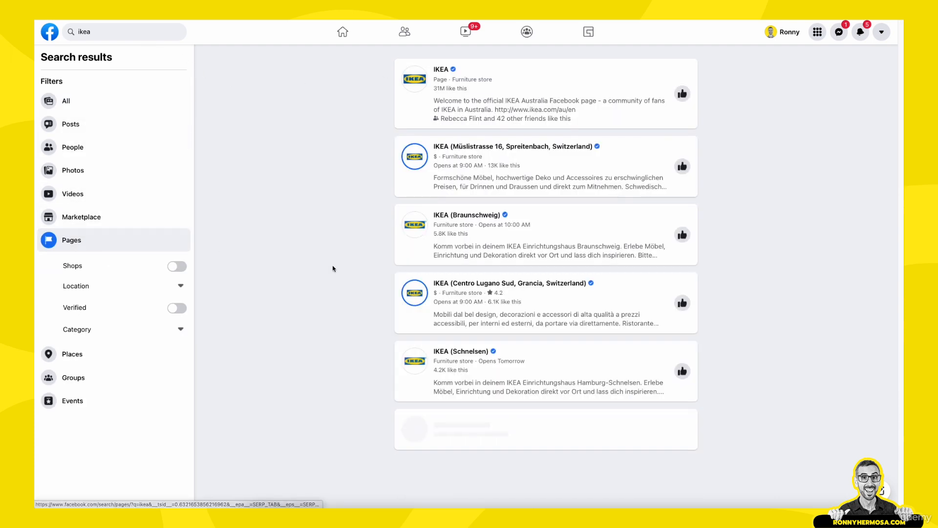
{"action": "left_click", "coordinate": [441, 70]}
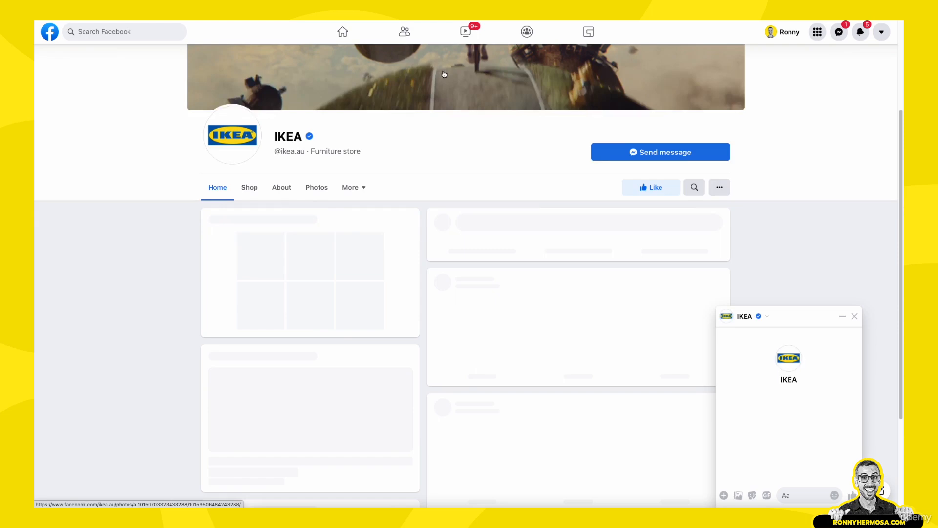
{"action": "left_click", "coordinate": [854, 316]}
{"action": "scroll", "coordinate": [777, 314], "scroll_direction": "up", "scroll_amount": 3}
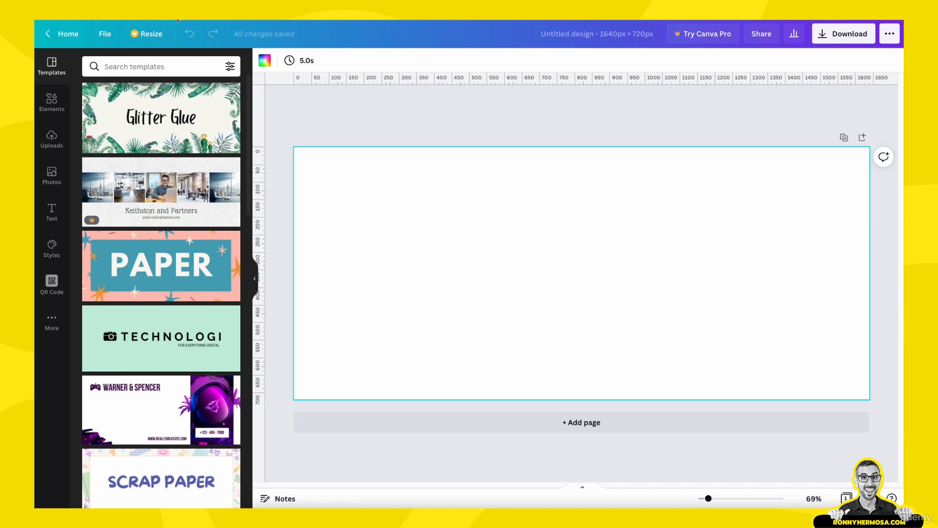
Check the ruler and guide display settings in the Canva design and try pulling out a vertical guide.
{"action": "left_click", "coordinate": [106, 37]}
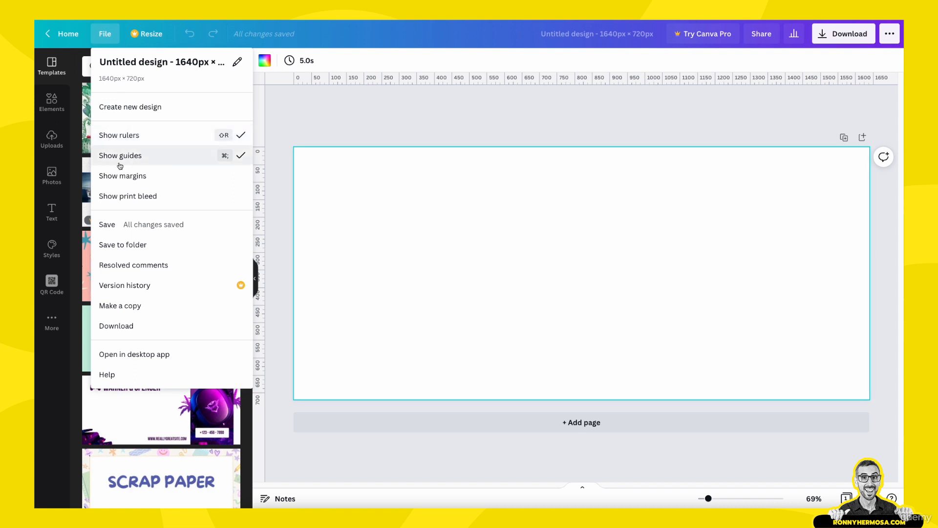
{"action": "left_click", "coordinate": [373, 135]}
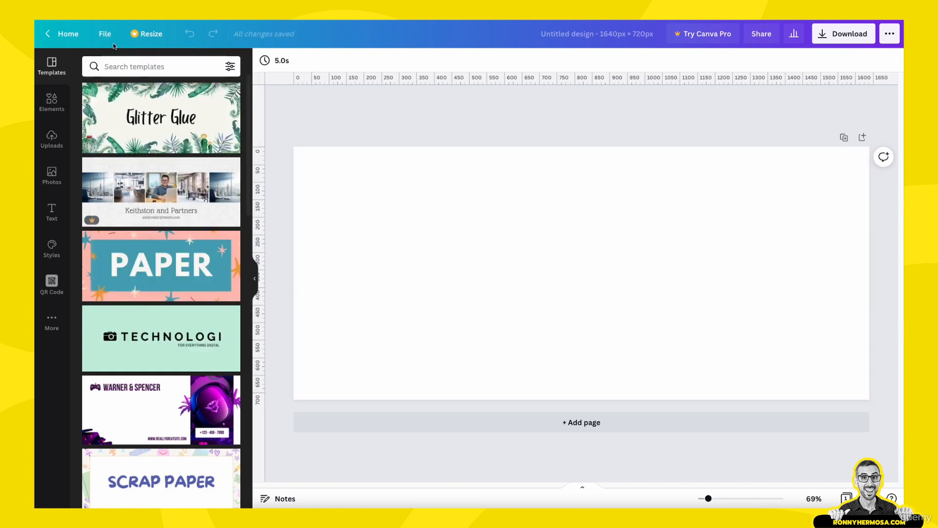
{"action": "left_click", "coordinate": [109, 36]}
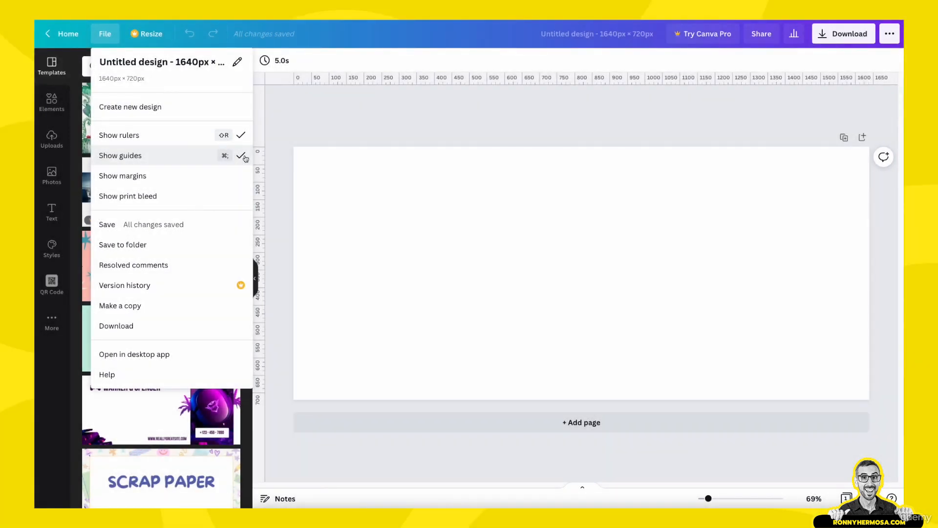
{"action": "left_click", "coordinate": [614, 126]}
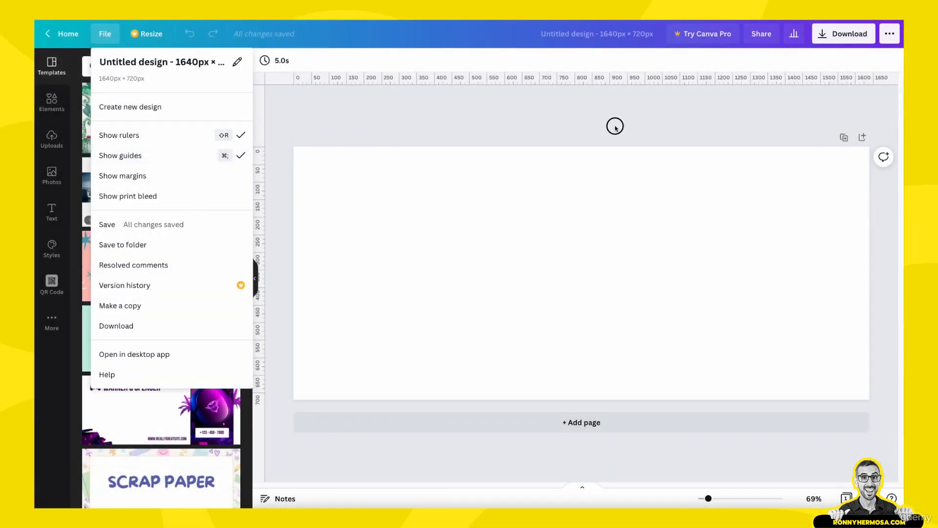
{"action": "mouse_move", "coordinate": [258, 221]}
{"action": "left_mouse_down"}
{"action": "mouse_move", "coordinate": [402, 218]}
{"action": "mouse_move", "coordinate": [260, 222]}
{"action": "left_mouse_up"}
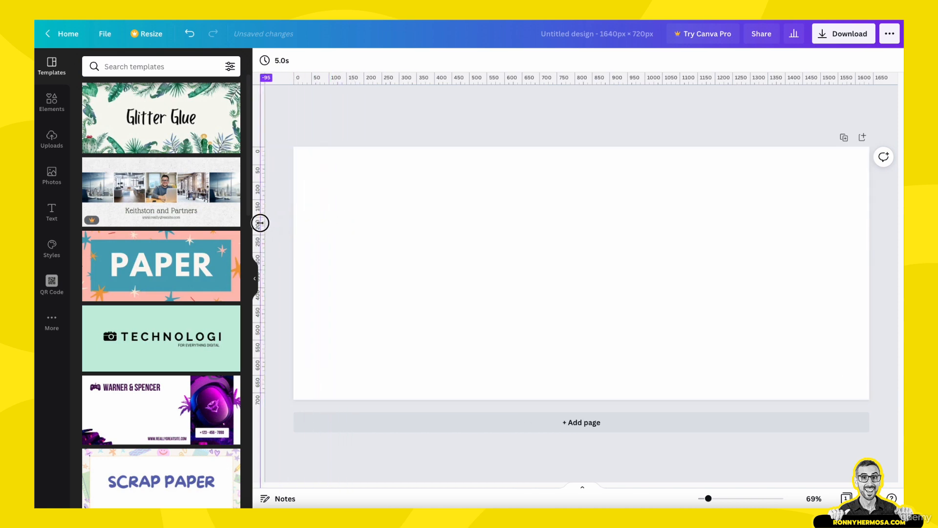
Add a rectangle and shape it into a full-height strip about 255 px wide along the page's left edge.
{"action": "left_click", "coordinate": [360, 266]}
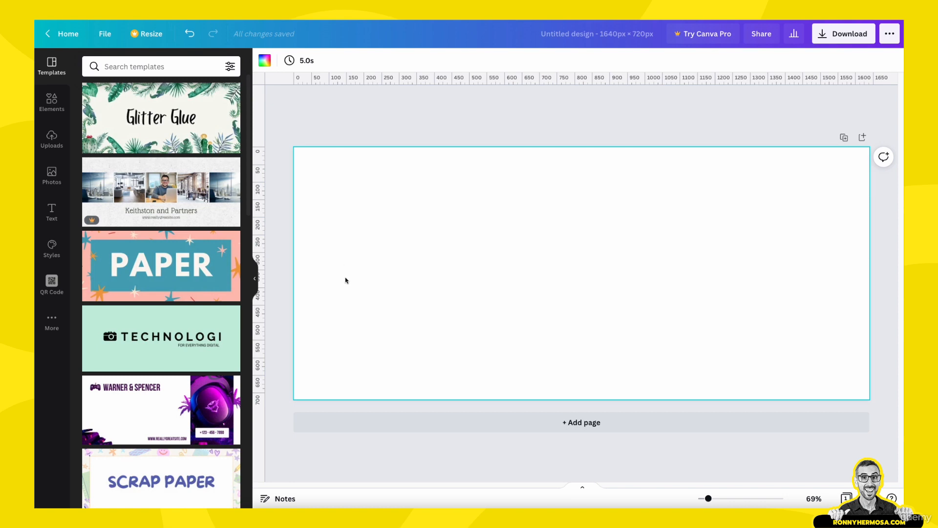
{"action": "key", "text": "r"}
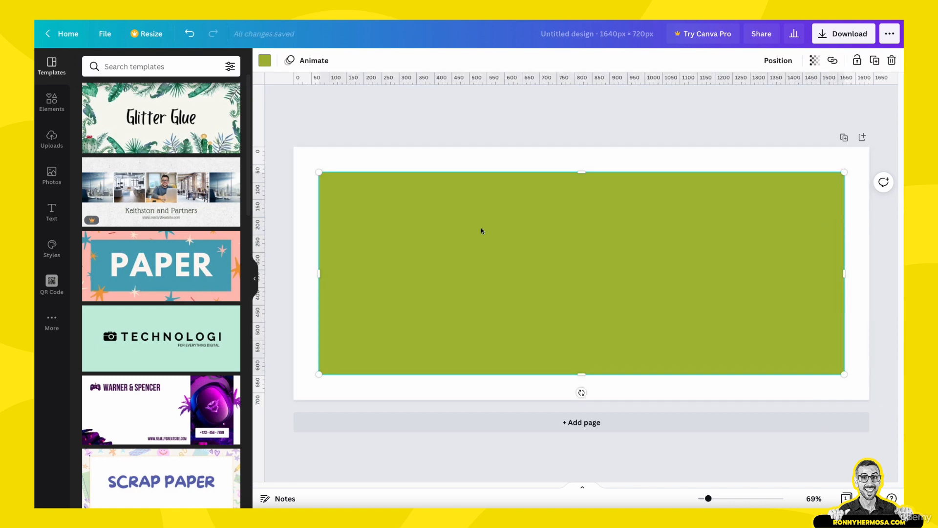
{"action": "left_click_drag", "start_coordinate": [846, 272], "coordinate": [344, 253]}
{"action": "left_click_drag", "start_coordinate": [339, 349], "coordinate": [344, 391]}
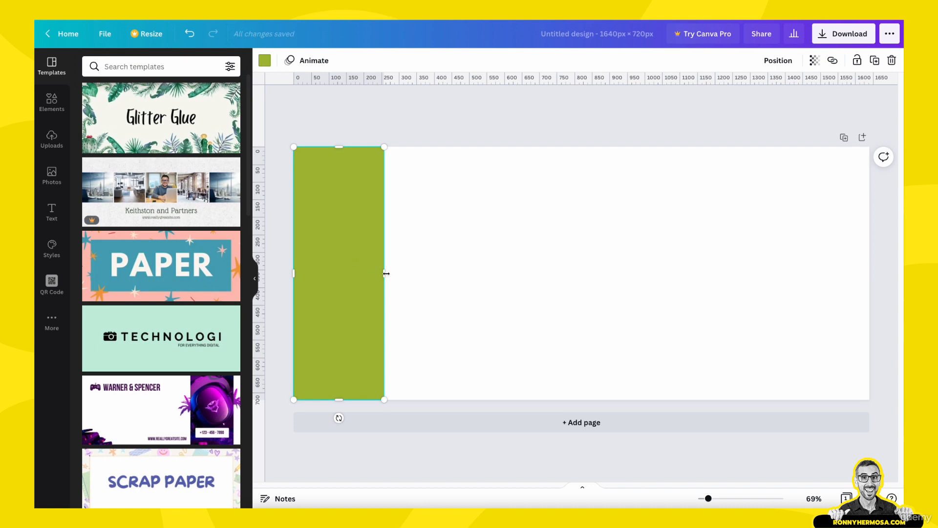
Narrow the green strip at the page's left edge to about 180 px wide.
{"action": "left_click_drag", "start_coordinate": [386, 274], "coordinate": [360, 270]}
{"action": "left_click_drag", "start_coordinate": [708, 498], "coordinate": [711, 497]}
{"action": "left_click_drag", "start_coordinate": [616, 483], "coordinate": [542, 483]}
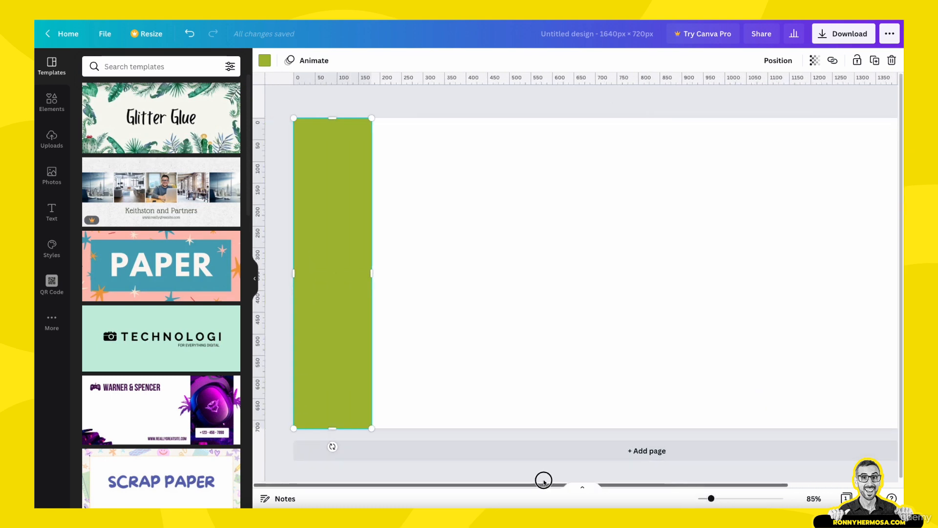
{"action": "left_click_drag", "start_coordinate": [366, 273], "coordinate": [369, 275]}
{"action": "left_click", "coordinate": [418, 239]}
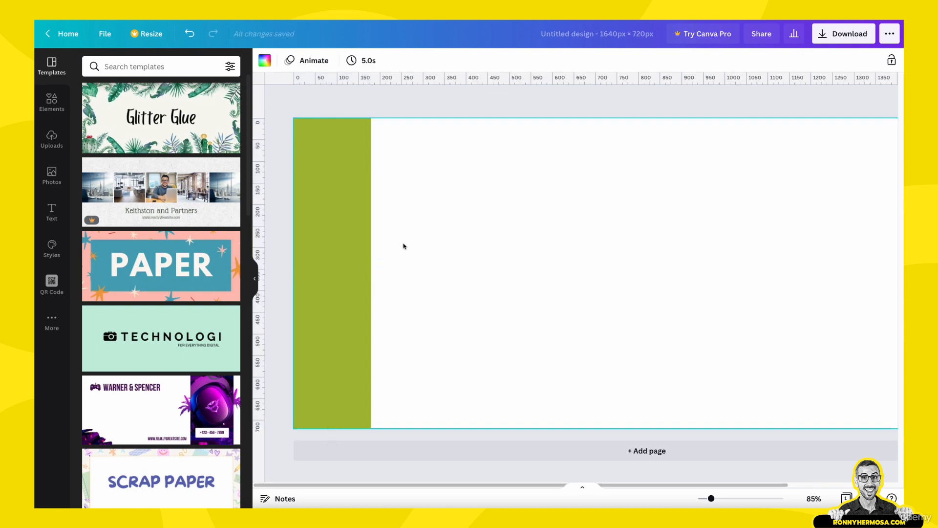
Duplicate the green strip and align the copy with the page's right edge at full height.
{"action": "left_click", "coordinate": [349, 263]}
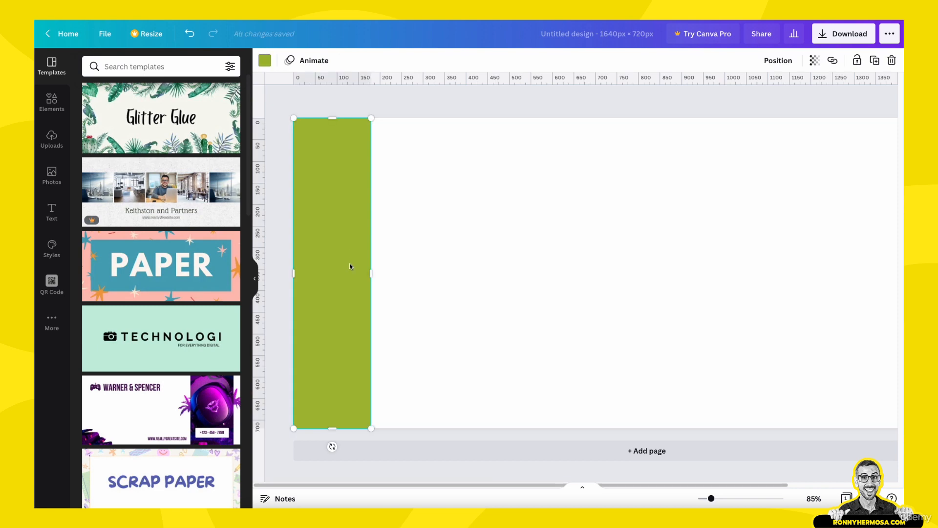
{"action": "key", "text": "super+c"}
{"action": "key", "text": "super+v"}
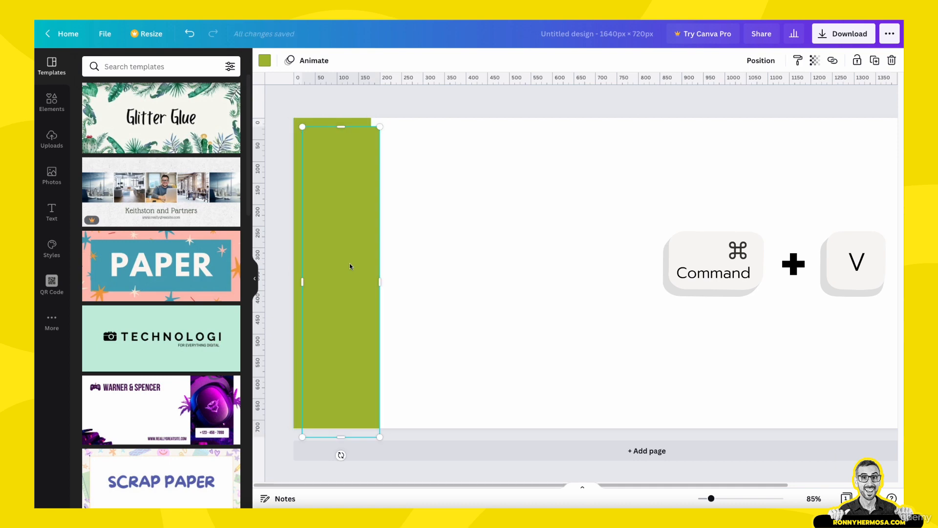
{"action": "left_click_drag", "start_coordinate": [350, 266], "coordinate": [834, 249]}
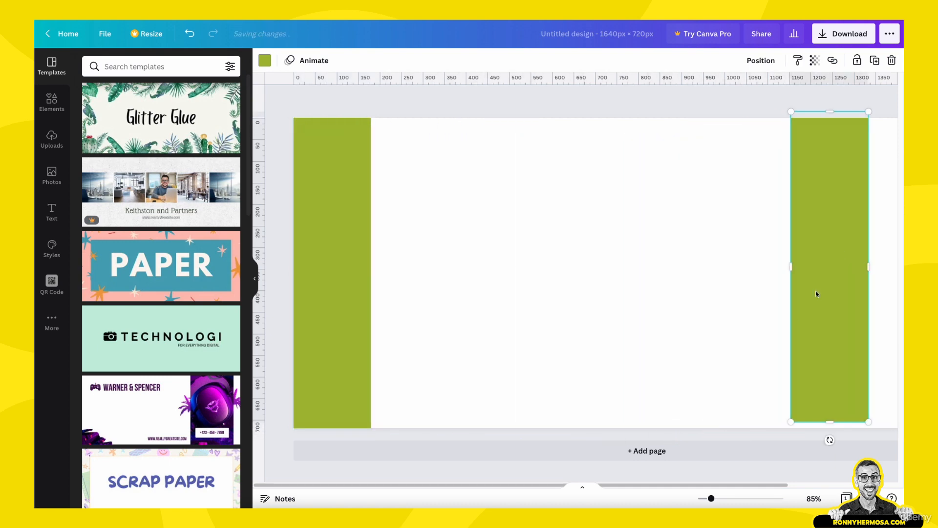
{"action": "left_click", "coordinate": [814, 498]}
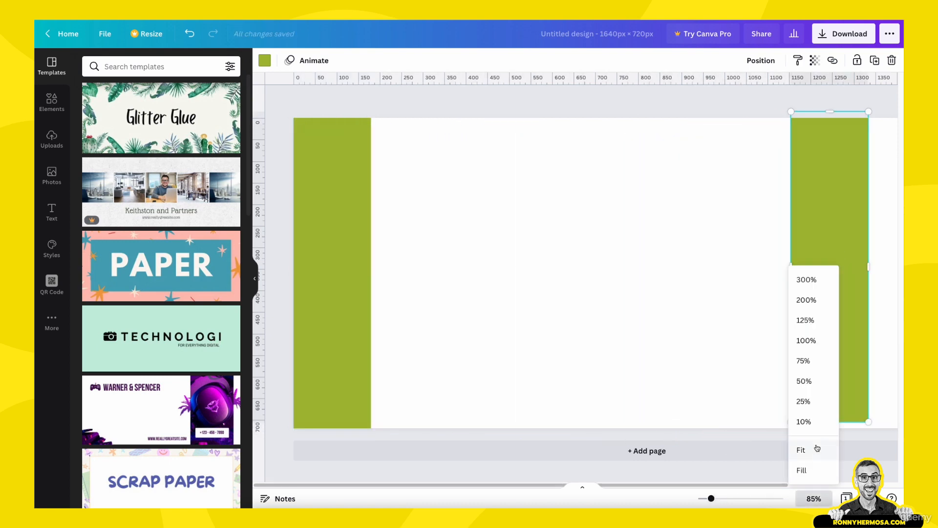
{"action": "left_click", "coordinate": [806, 449]}
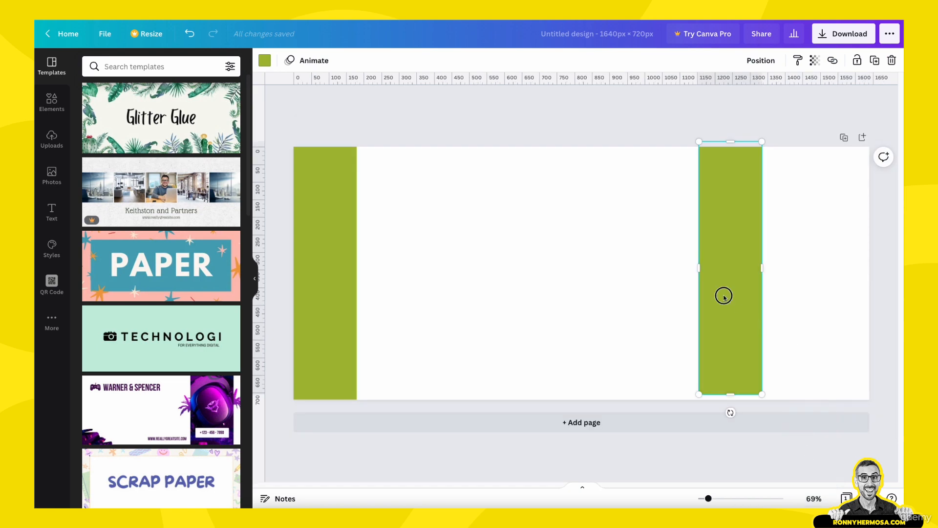
{"action": "left_click_drag", "start_coordinate": [724, 296], "coordinate": [829, 305]}
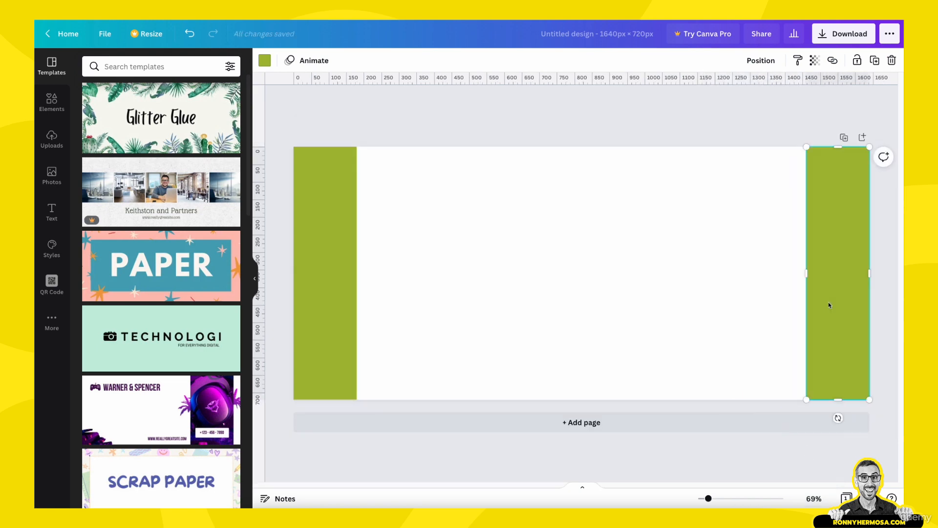
{"action": "left_click", "coordinate": [628, 256]}
{"action": "left_click", "coordinate": [306, 257]}
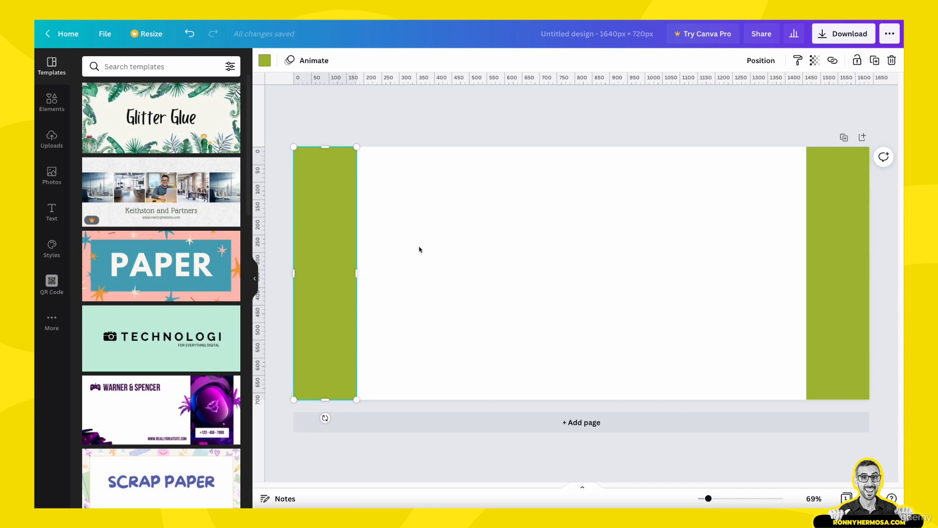
{"action": "left_click", "coordinate": [406, 230]}
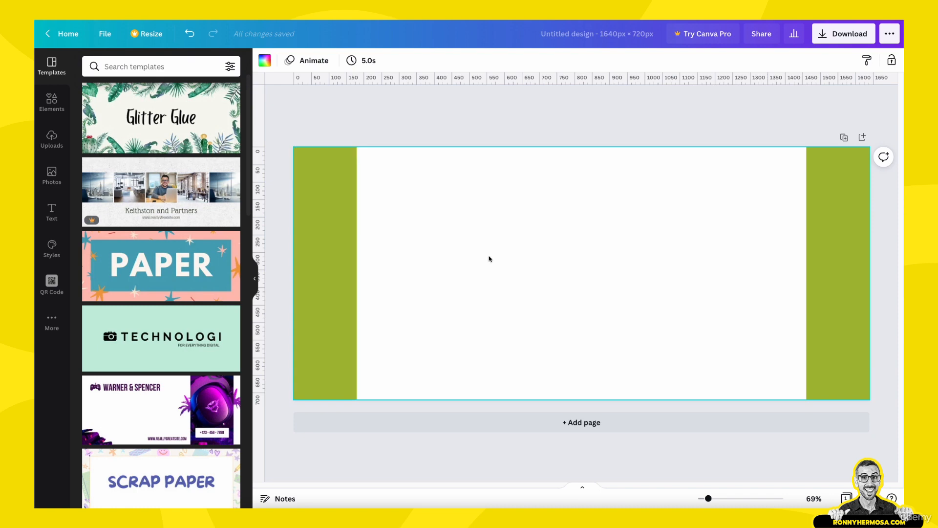
Open the brand colours page of the FTC Brand Style Guide presentation and copy the light blue secondary colour's hex code.
{"action": "left_click", "coordinate": [347, 207]}
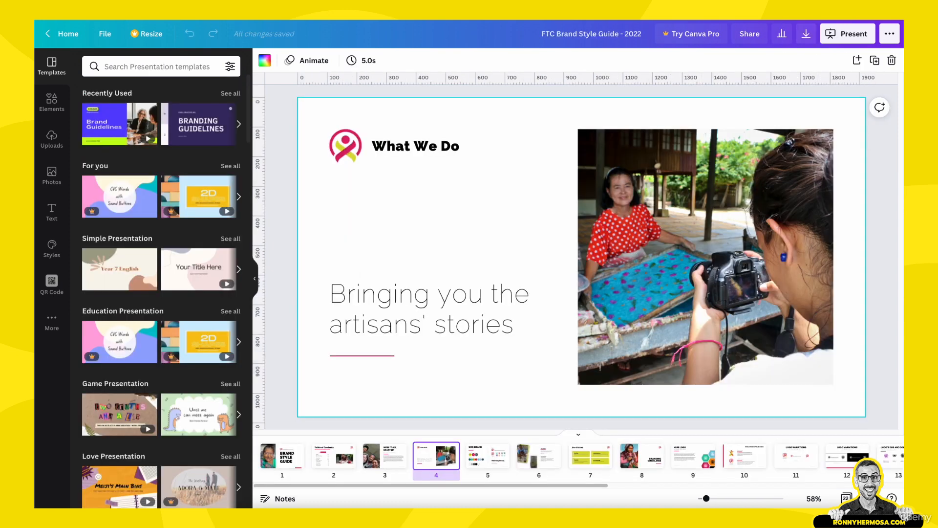
{"action": "left_click", "coordinate": [471, 460]}
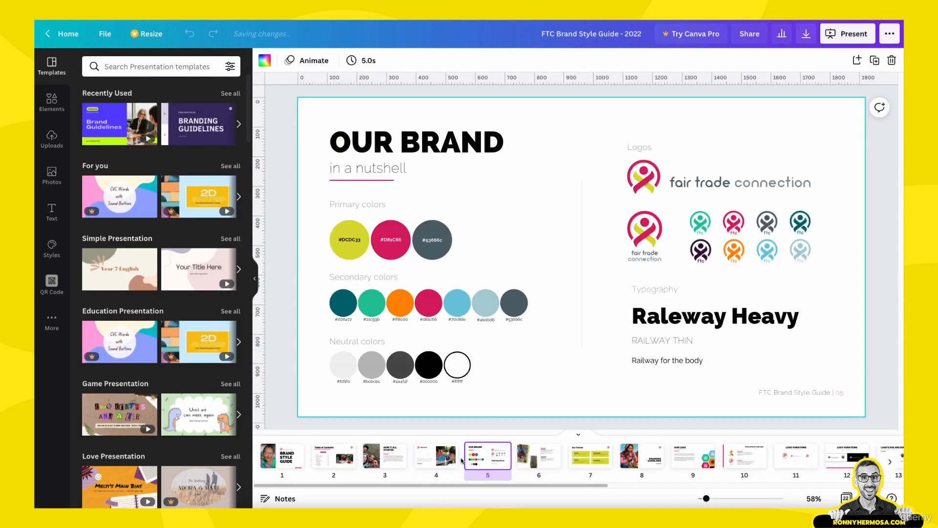
{"action": "left_click", "coordinate": [454, 319]}
{"action": "double_click", "coordinate": [454, 319]}
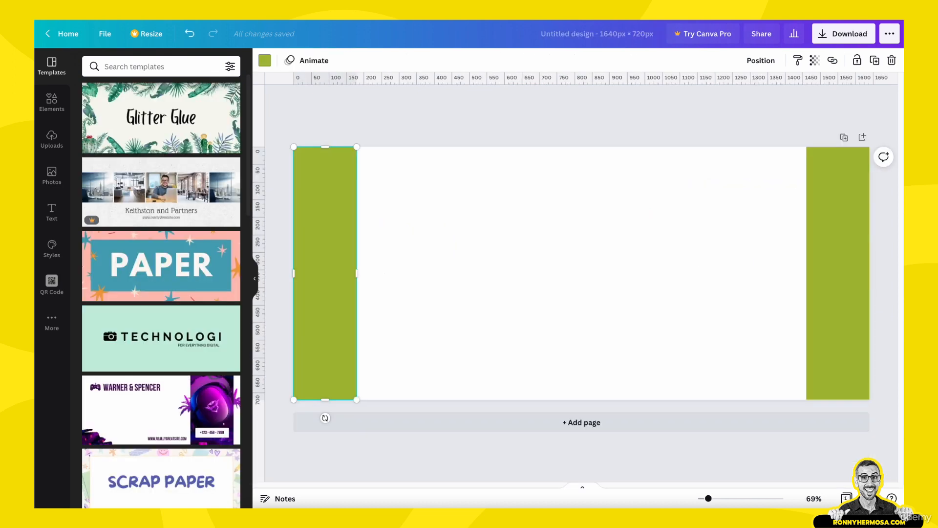
Recolour the green strip at the page's left edge with the copied light blue hex code.
{"action": "left_click", "coordinate": [265, 60]}
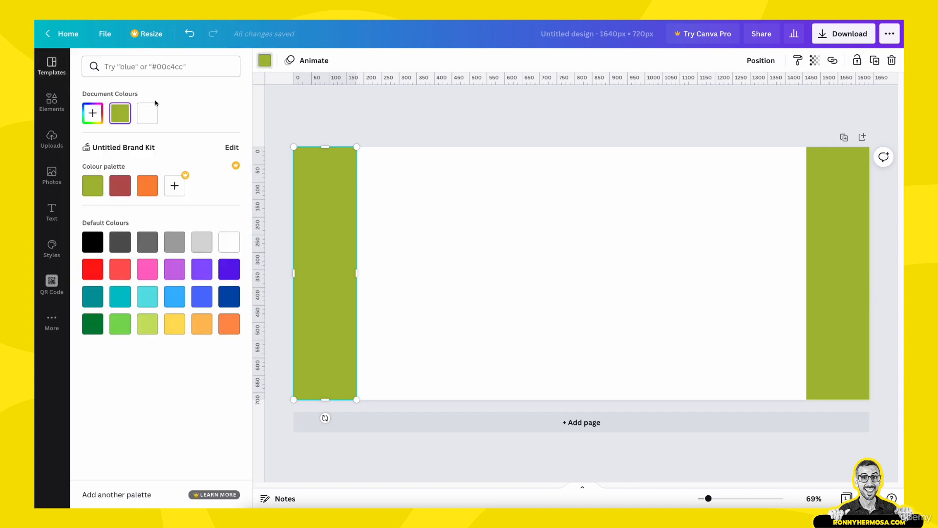
{"action": "left_click", "coordinate": [93, 113]}
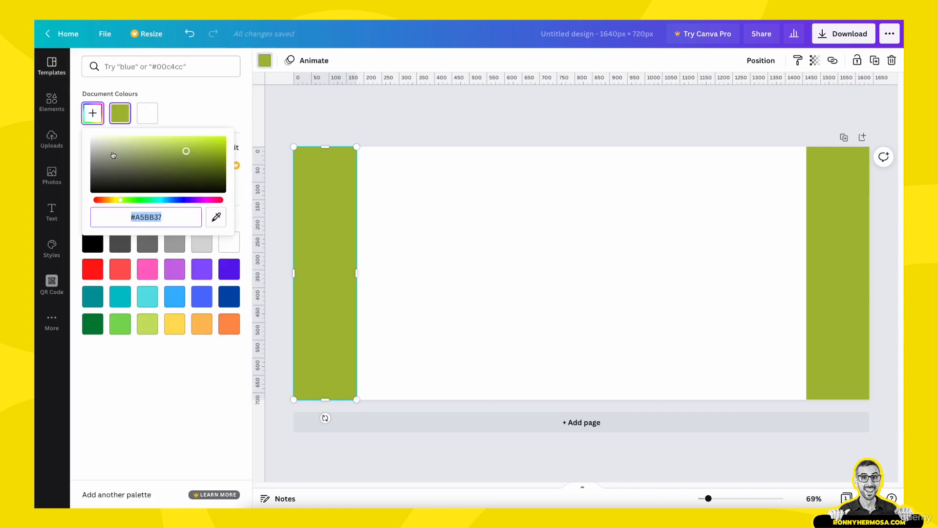
{"action": "key", "text": "ctrl+v"}
{"action": "left_click", "coordinate": [513, 275]}
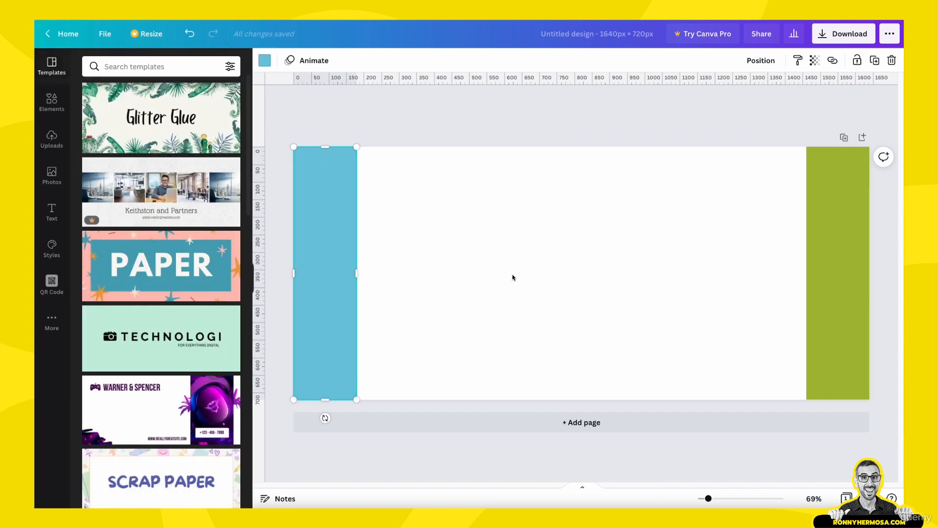
Copy the light blue strip's style onto the green strip at the page's right edge.
{"action": "left_click", "coordinate": [343, 203]}
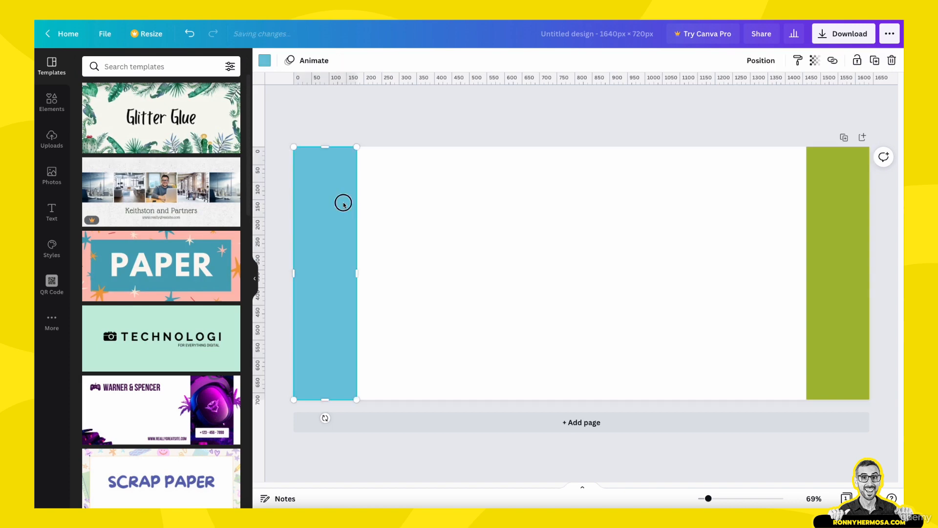
{"action": "left_click", "coordinate": [798, 60]}
{"action": "left_click", "coordinate": [826, 196]}
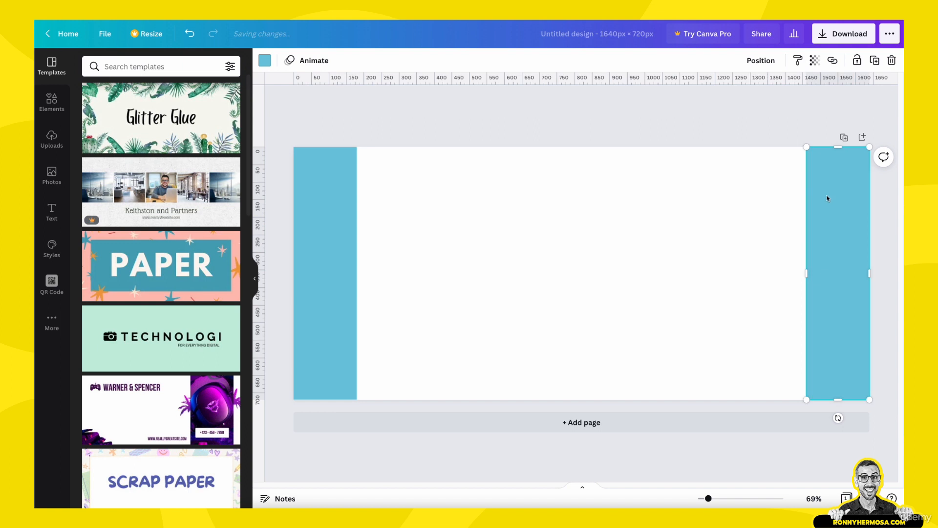
{"action": "left_click", "coordinate": [744, 212]}
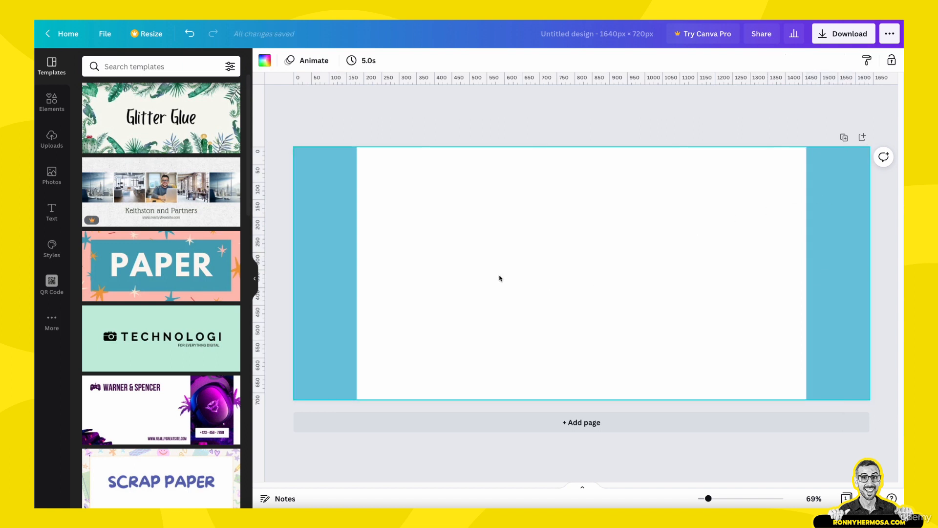
Add a text box reading "Only visible on Desktop" with "180px wide" on a new line.
{"action": "left_click", "coordinate": [331, 262]}
{"action": "key", "text": "t"}
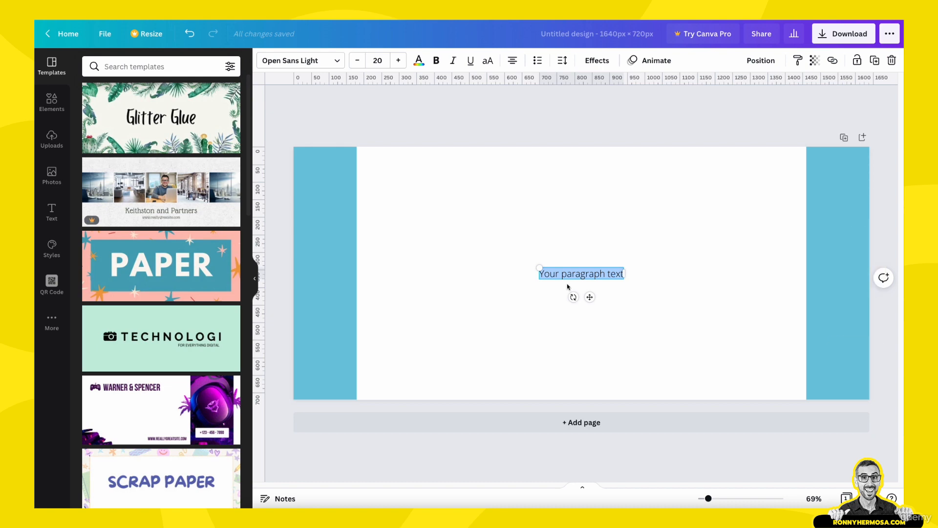
{"action": "type", "text": "Only"}
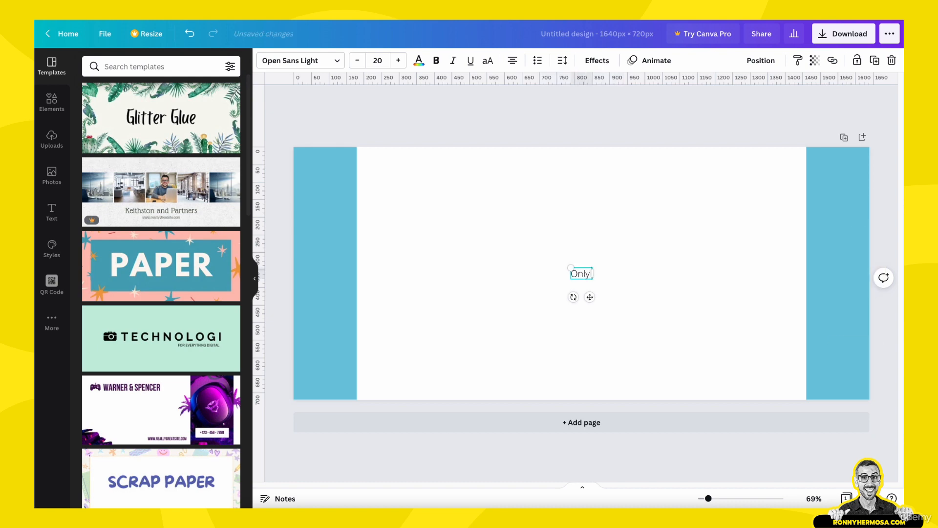
{"action": "type", "text": " visible on "}
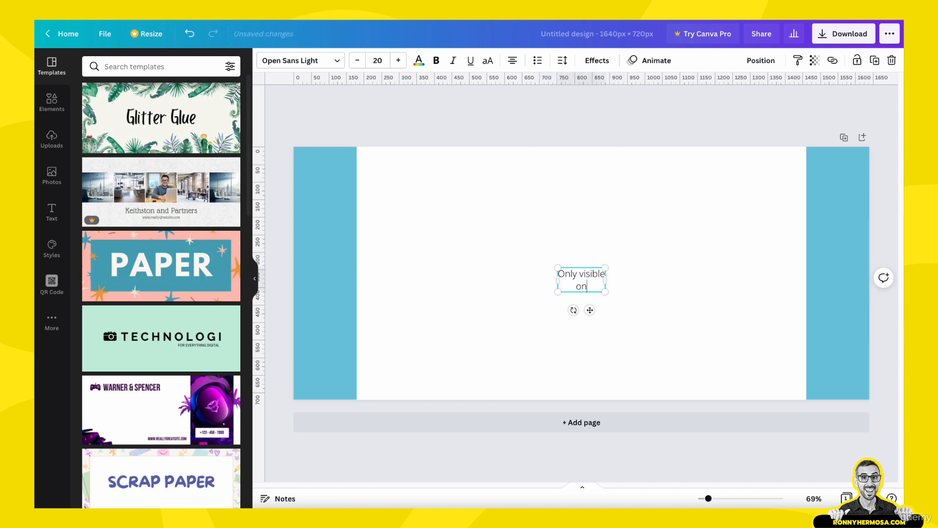
{"action": "type", "text": "Desktop"}
{"action": "key", "text": "Return"}
{"action": "type", "text": "180px"}
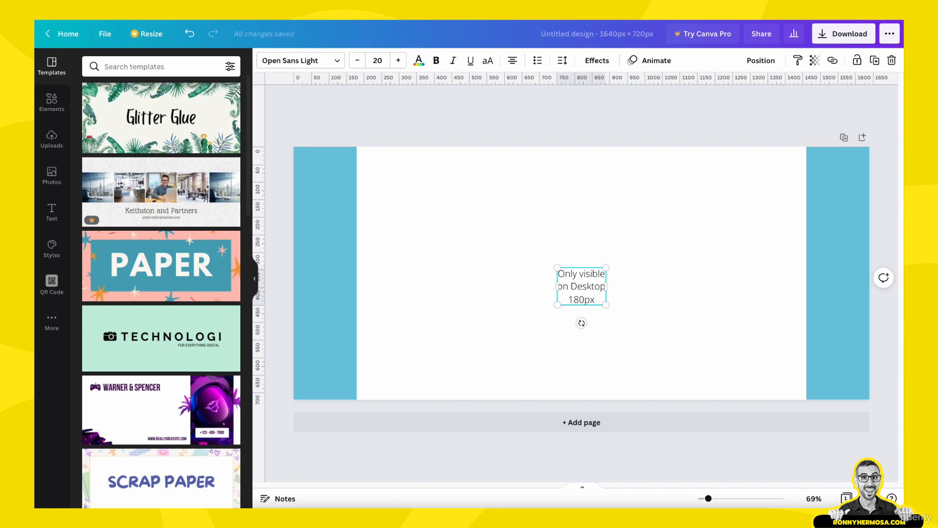
{"action": "type", "text": " wide"}
Centre one copy of the "Only visible on Desktop 180px wide" label on each of the two blue strips.
{"action": "left_click", "coordinate": [571, 264]}
{"action": "left_click_drag", "start_coordinate": [578, 290], "coordinate": [836, 278]}
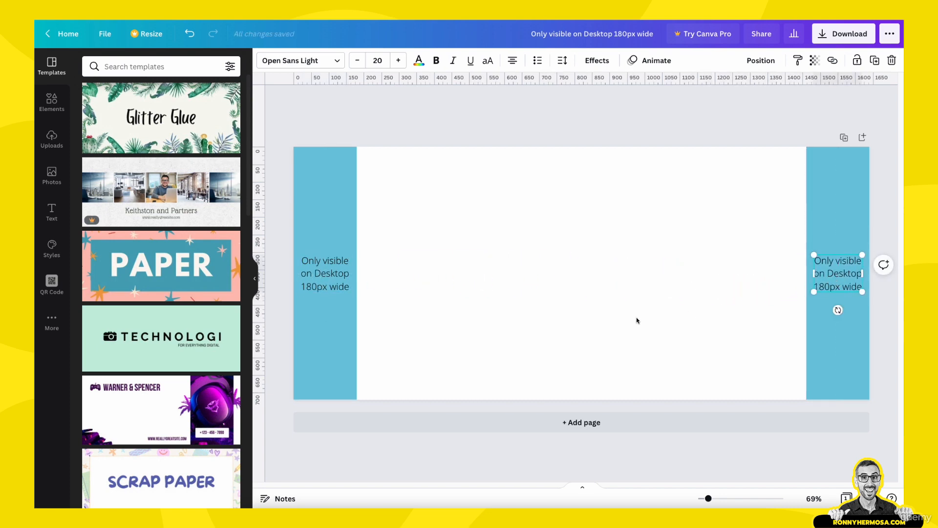
{"action": "left_click", "coordinate": [636, 320]}
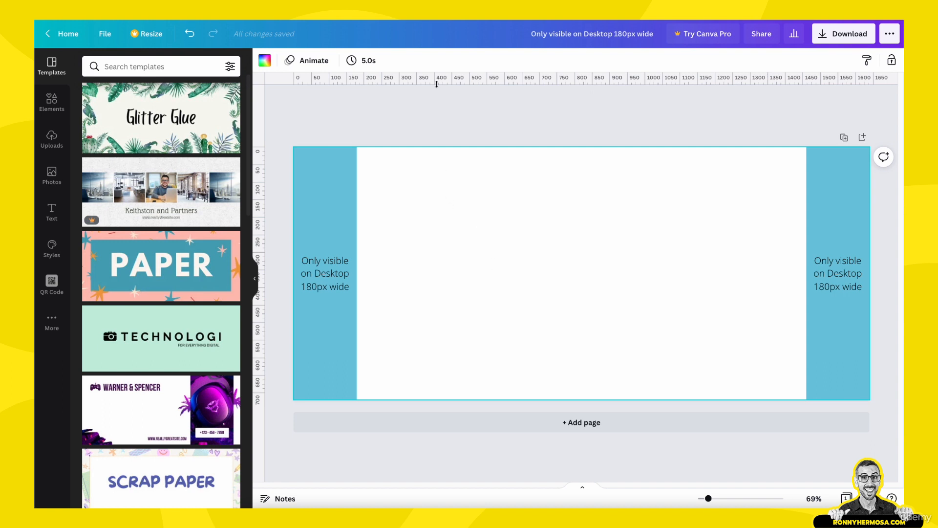
Place vertical guides along the inner edges of the left and right blue strips.
{"action": "left_click_drag", "start_coordinate": [259, 194], "coordinate": [266, 220]}
{"action": "left_click_drag", "start_coordinate": [264, 214], "coordinate": [356, 223]}
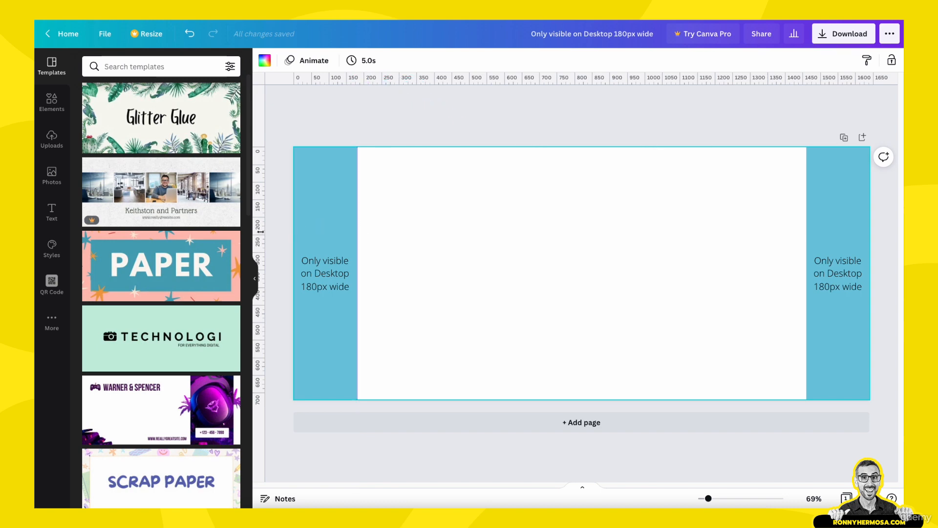
{"action": "left_click_drag", "start_coordinate": [260, 232], "coordinate": [805, 274]}
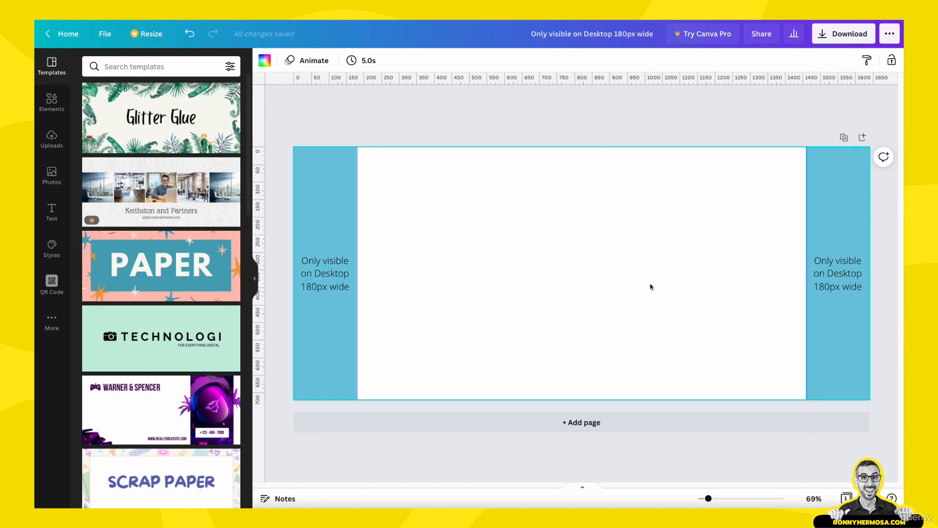
Add a blank second page to check the guides on it and return to page 1.
{"action": "left_click", "coordinate": [534, 422]}
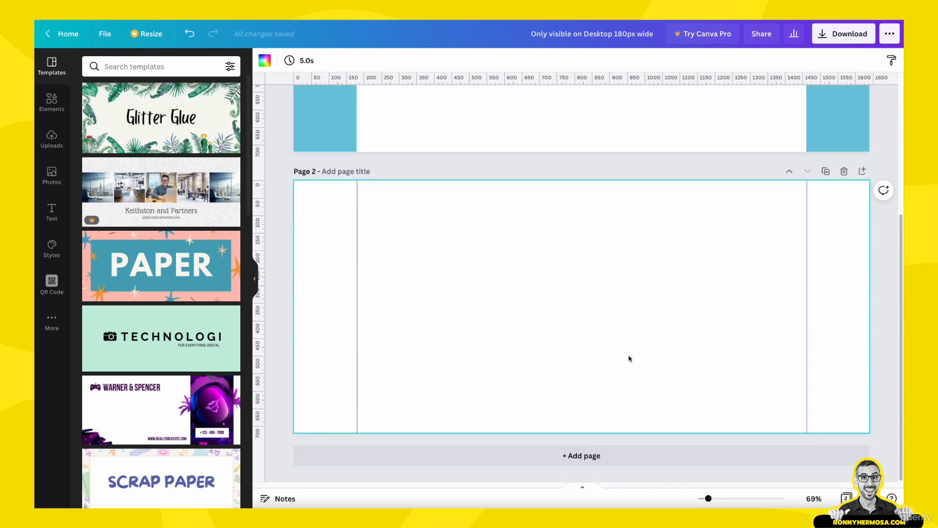
{"action": "scroll", "coordinate": [626, 394], "scroll_direction": "up", "scroll_amount": 5}
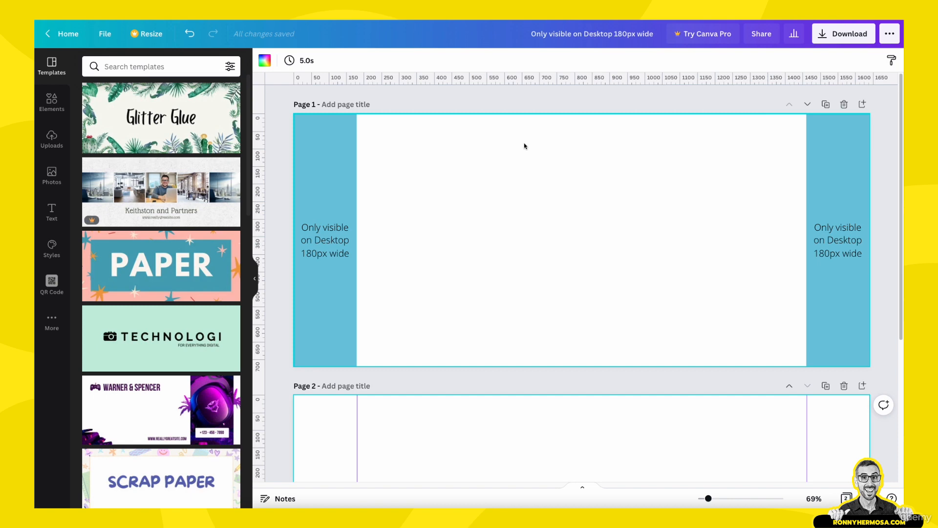
{"action": "left_click", "coordinate": [533, 198]}
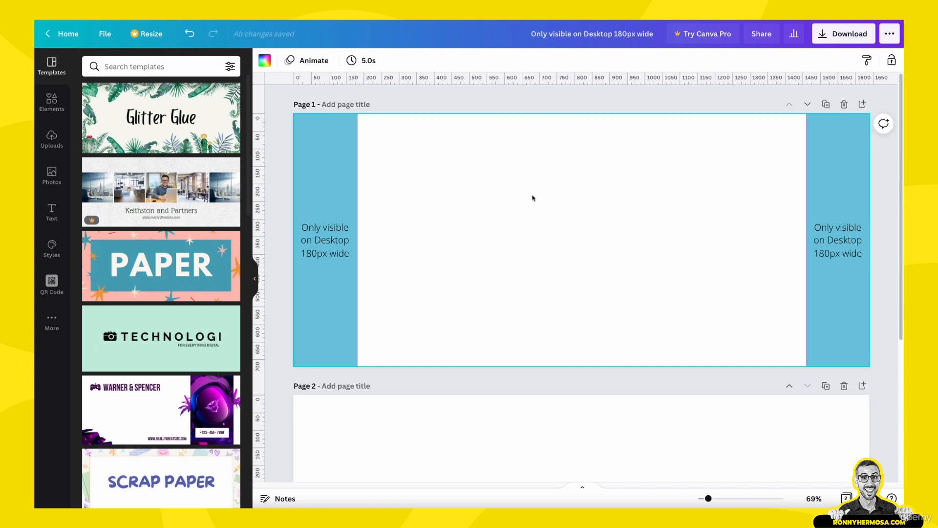
Duplicate the left blue strip, shrink the copy to a small bar about 180 × 57 px in the white area, and fill it purple.
{"action": "left_click", "coordinate": [346, 168]}
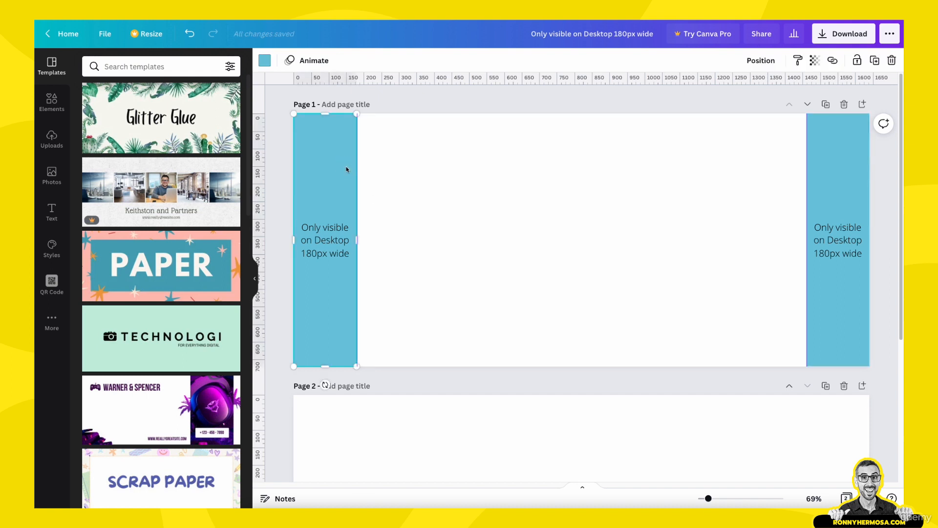
{"action": "key", "text": "super+c"}
{"action": "key", "text": "super+v"}
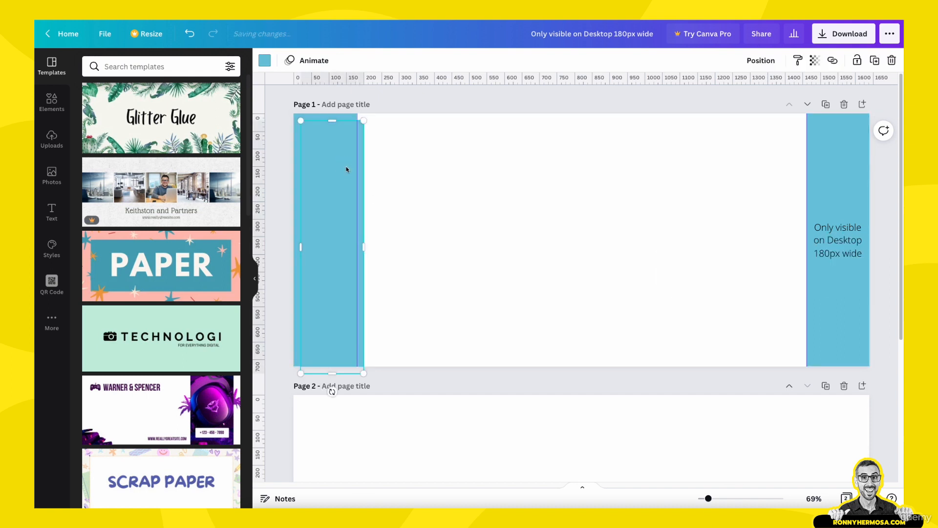
{"action": "left_click_drag", "start_coordinate": [346, 166], "coordinate": [541, 162]}
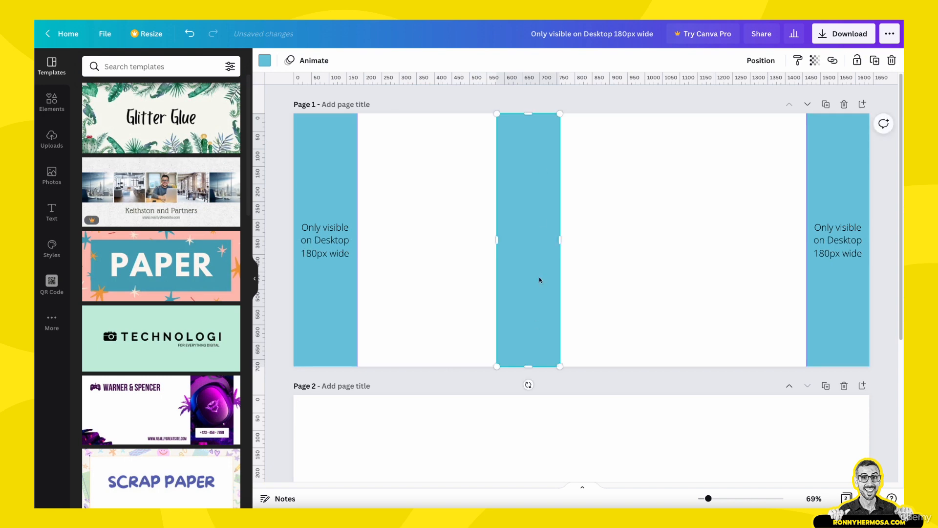
{"action": "left_click_drag", "start_coordinate": [528, 366], "coordinate": [469, 153]}
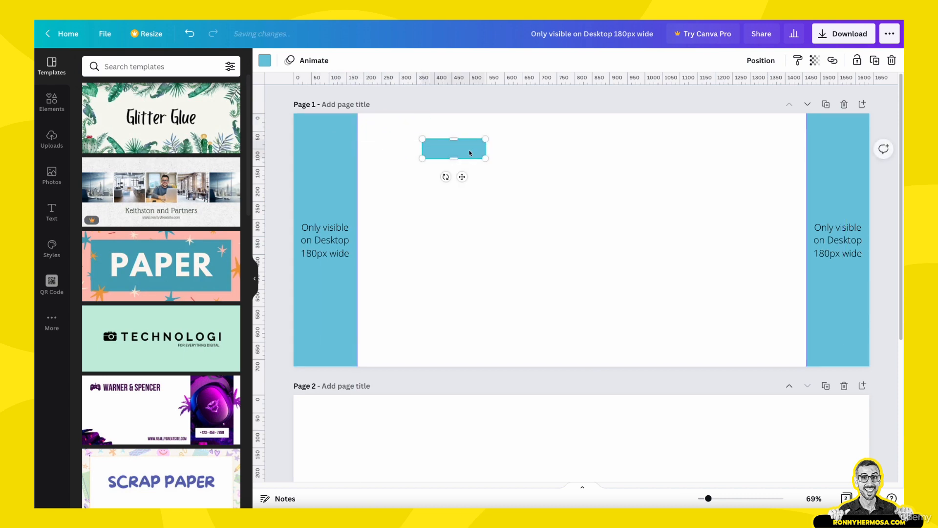
{"action": "left_click", "coordinate": [264, 60]}
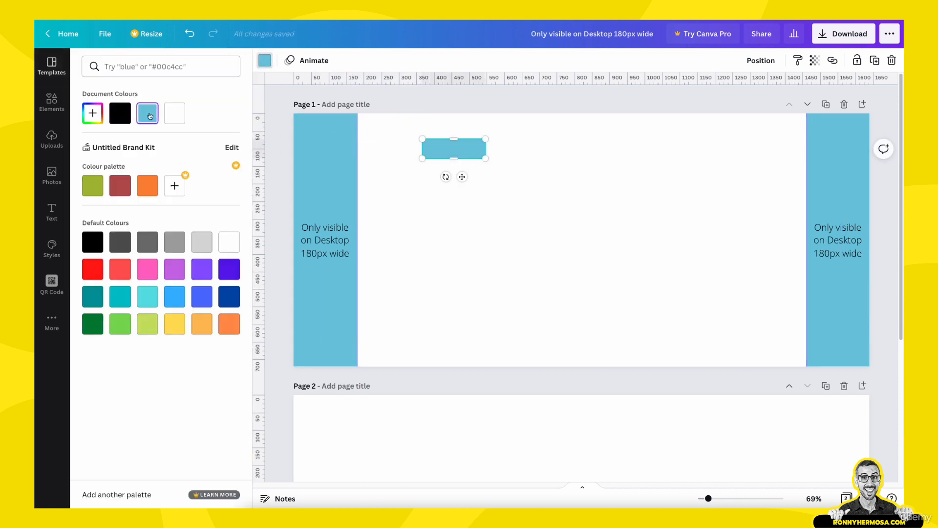
{"action": "left_click", "coordinate": [174, 269]}
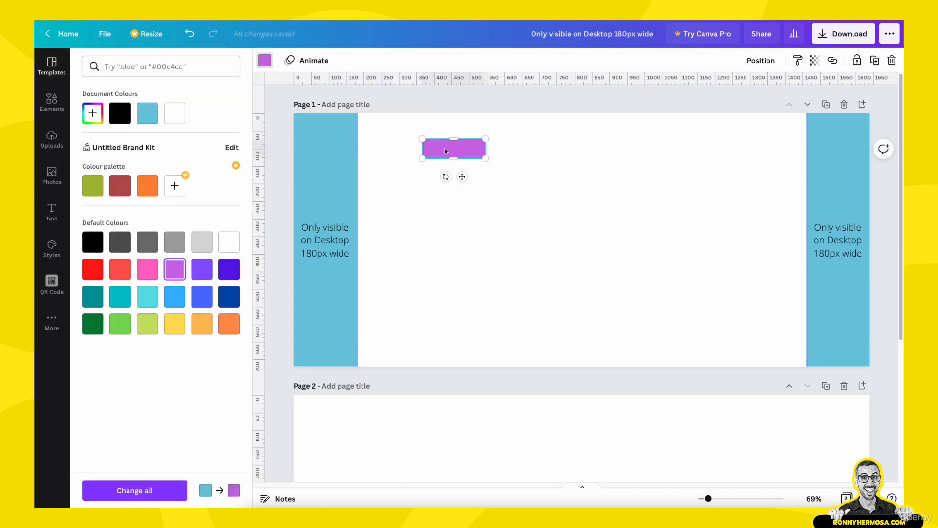
Move the purple bar to the page's top-left corner and stretch it across the full page width.
{"action": "left_click_drag", "start_coordinate": [445, 151], "coordinate": [765, 116]}
{"action": "key", "text": "ctrl+z"}
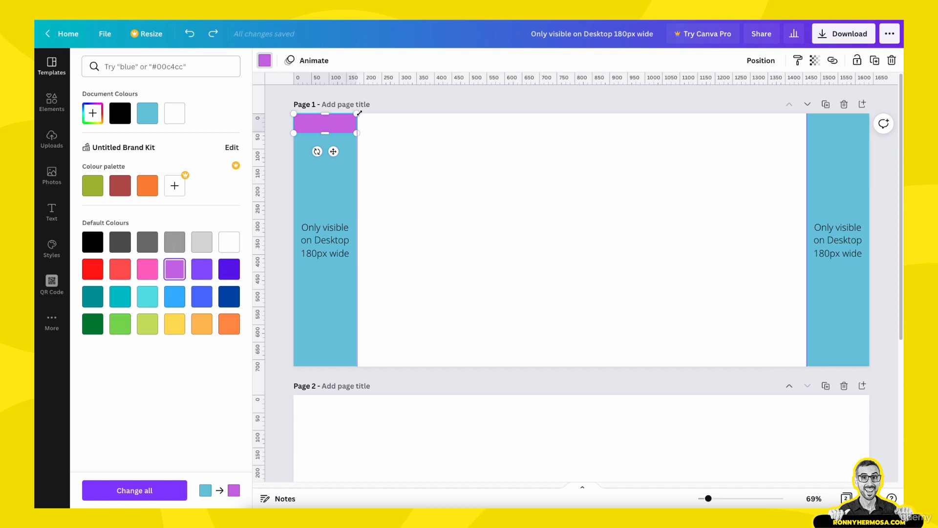
{"action": "left_click_drag", "start_coordinate": [332, 128], "coordinate": [870, 139]}
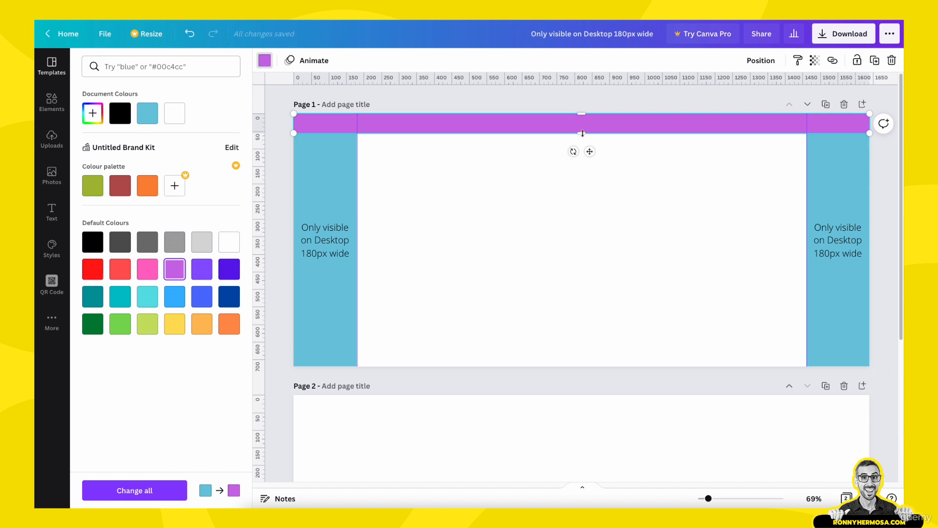
Reduce the purple bar's height to about 48 px and fit the page back in view.
{"action": "left_click_drag", "start_coordinate": [582, 133], "coordinate": [585, 130]}
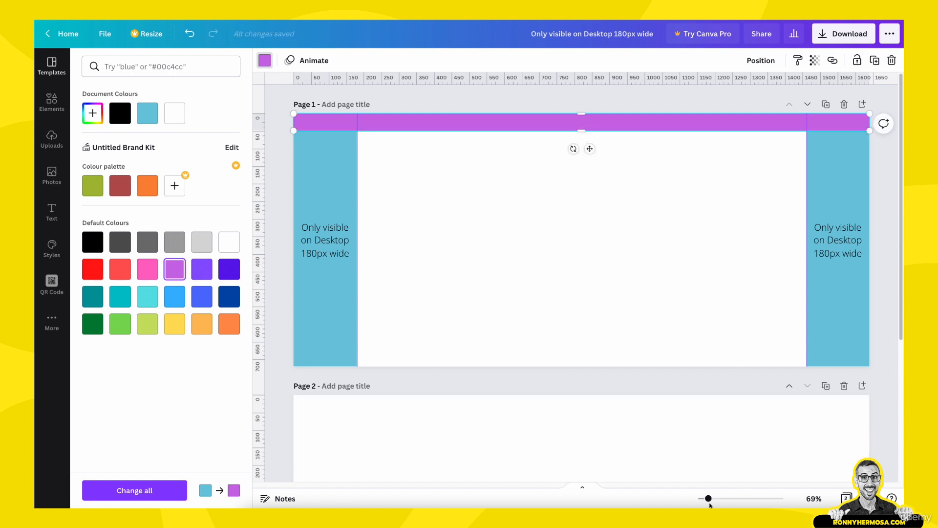
{"action": "left_click_drag", "start_coordinate": [710, 504], "coordinate": [715, 498]}
{"action": "scroll", "coordinate": [650, 291], "scroll_direction": "up", "scroll_amount": 2}
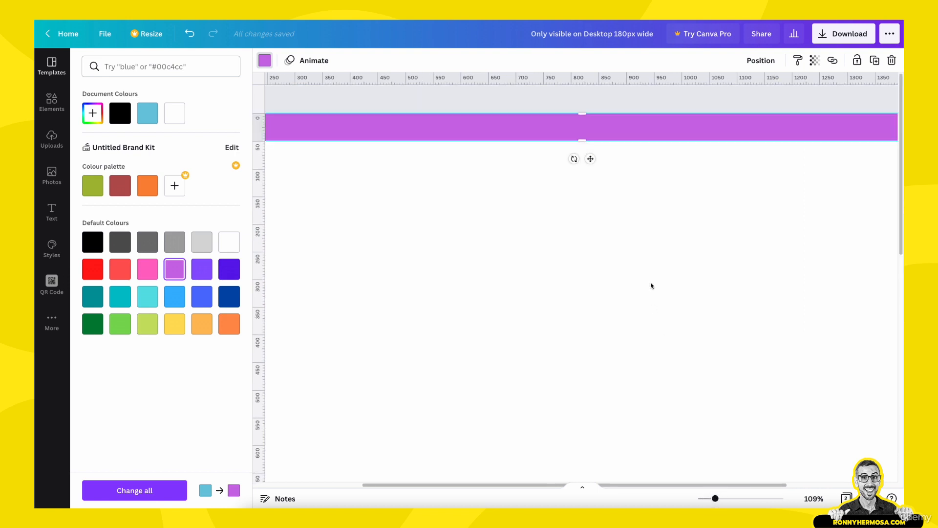
{"action": "left_click_drag", "start_coordinate": [584, 141], "coordinate": [584, 141]}
{"action": "left_click", "coordinate": [814, 498]}
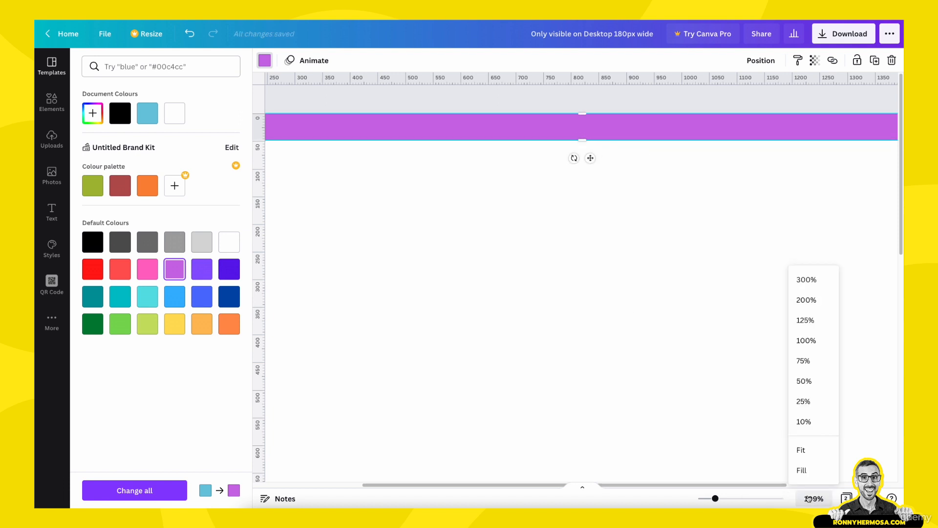
{"action": "left_click", "coordinate": [813, 452]}
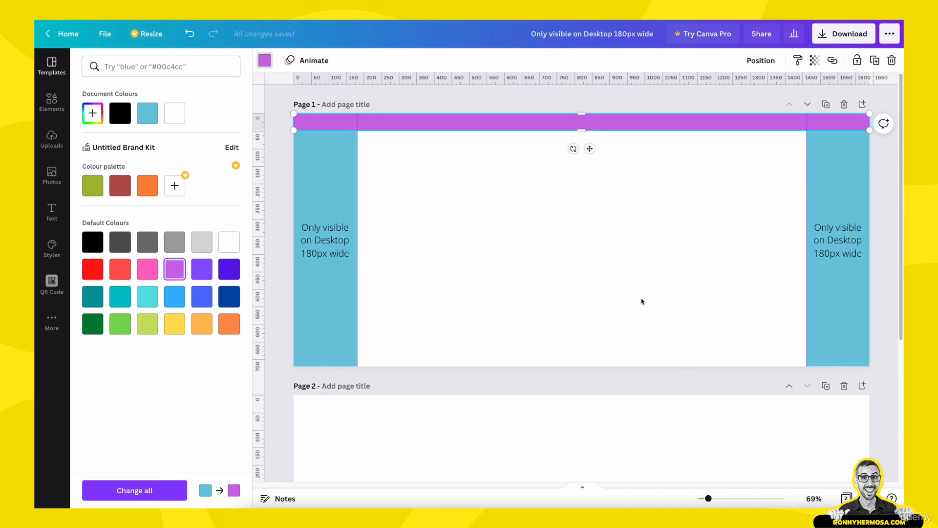
Make the purple bar along the page's top edge semi-transparent.
{"action": "left_click", "coordinate": [533, 245]}
{"action": "left_click", "coordinate": [382, 119]}
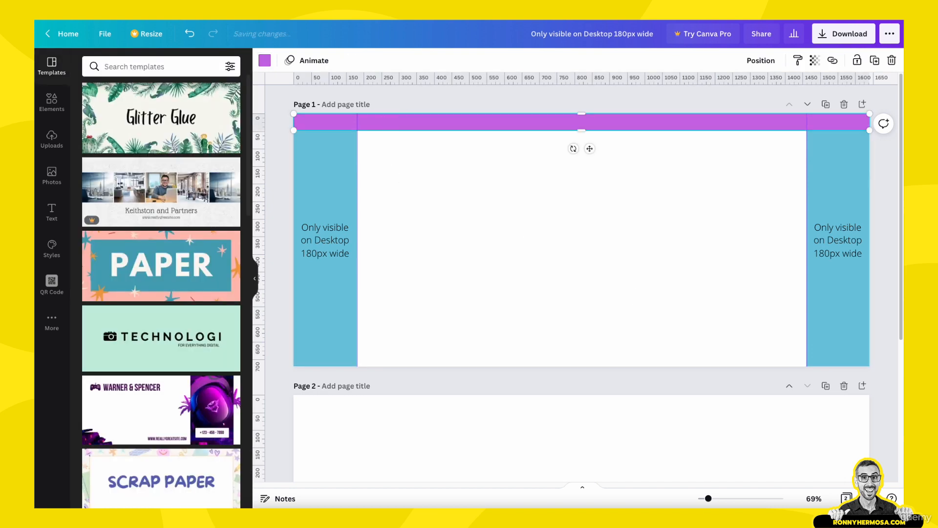
{"action": "left_click", "coordinate": [813, 63]}
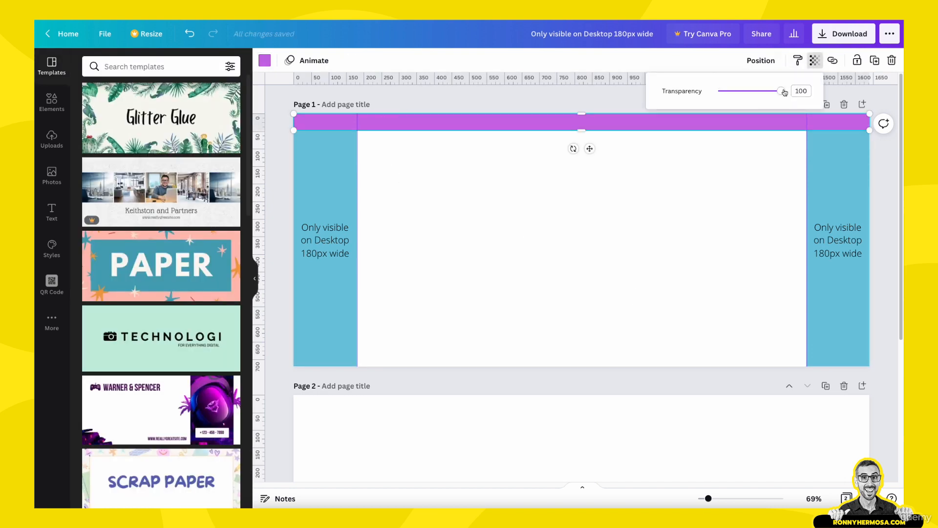
{"action": "left_click_drag", "start_coordinate": [785, 93], "coordinate": [762, 92]}
{"action": "left_click", "coordinate": [731, 201]}
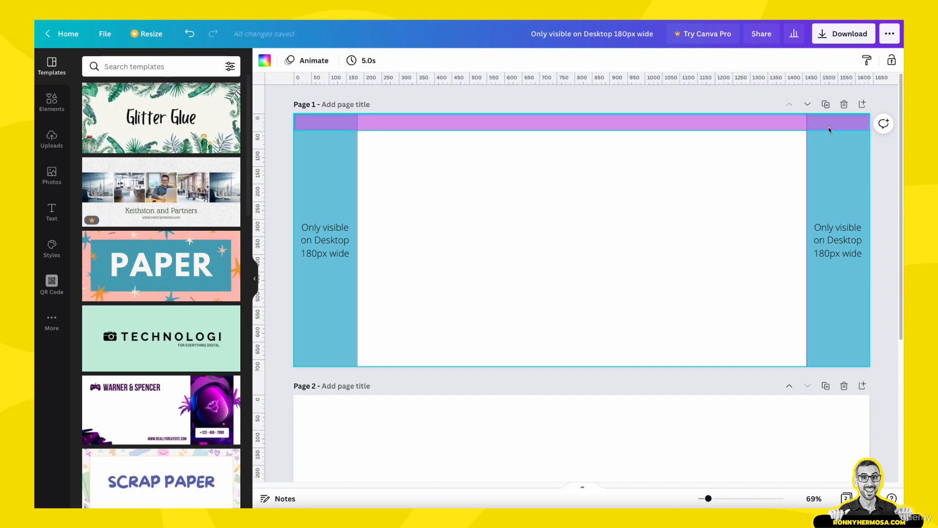
Duplicate the left strip's desktop label into the white area, widen the copy, and put its text on one line.
{"action": "left_click", "coordinate": [343, 247]}
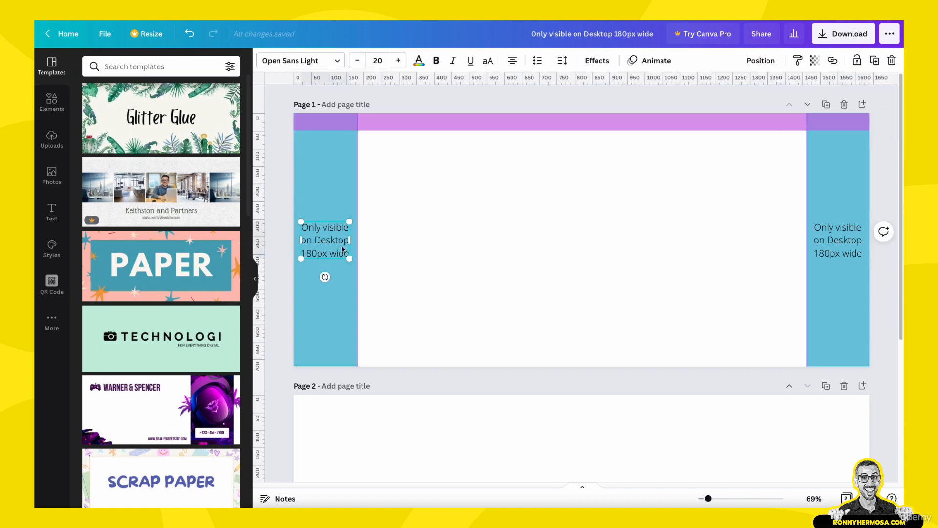
{"action": "key", "text": "super+d"}
{"action": "left_click_drag", "start_coordinate": [342, 249], "coordinate": [657, 238]}
{"action": "left_click", "coordinate": [546, 238]}
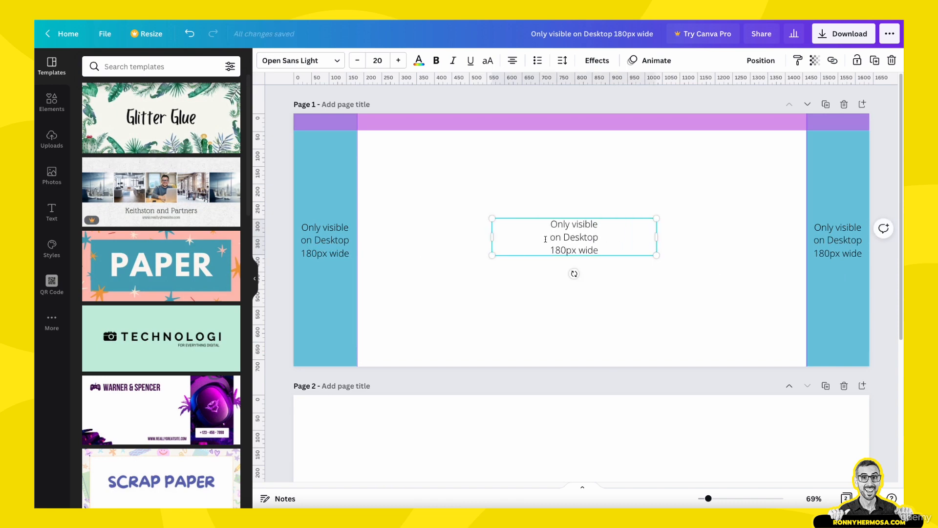
{"action": "key", "text": "BackSpace"}
{"action": "left_click", "coordinate": [550, 238]}
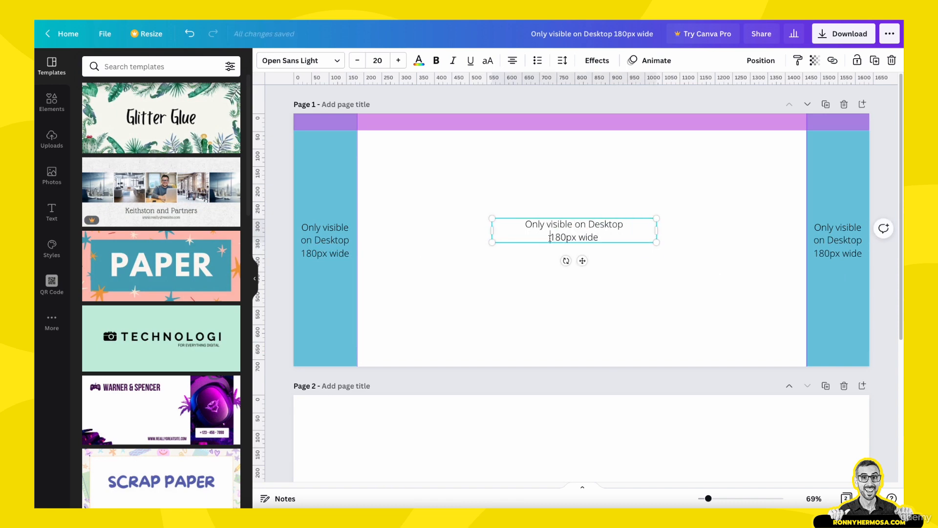
{"action": "key", "text": "BackSpace"}
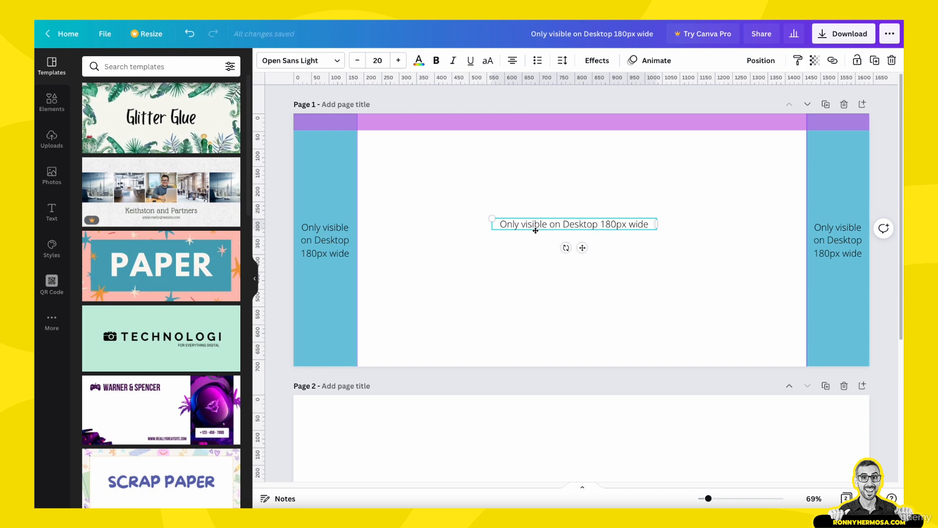
Reword the copied label in the white area to "Only visible on Mobile 48px high".
{"action": "left_click_drag", "start_coordinate": [561, 225], "coordinate": [597, 225]}
{"action": "type", "text": "Mobil"}
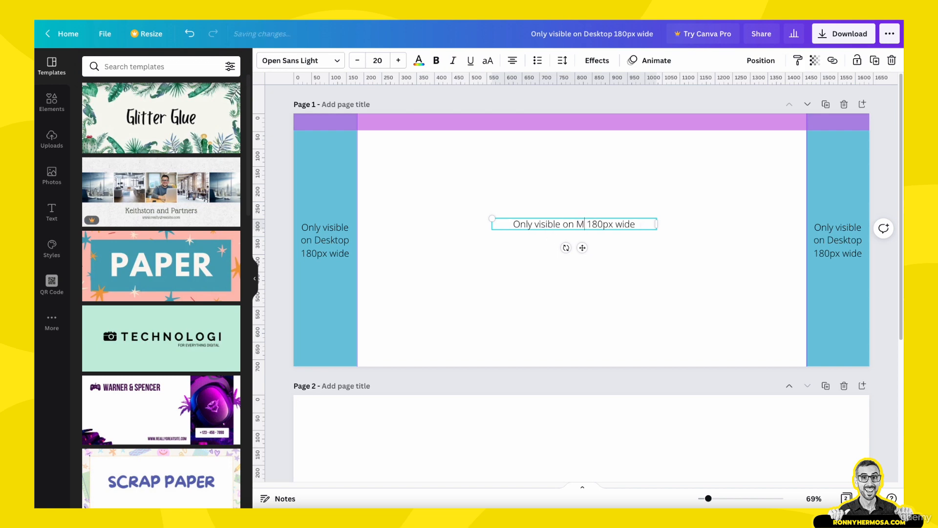
{"action": "type", "text": "e"}
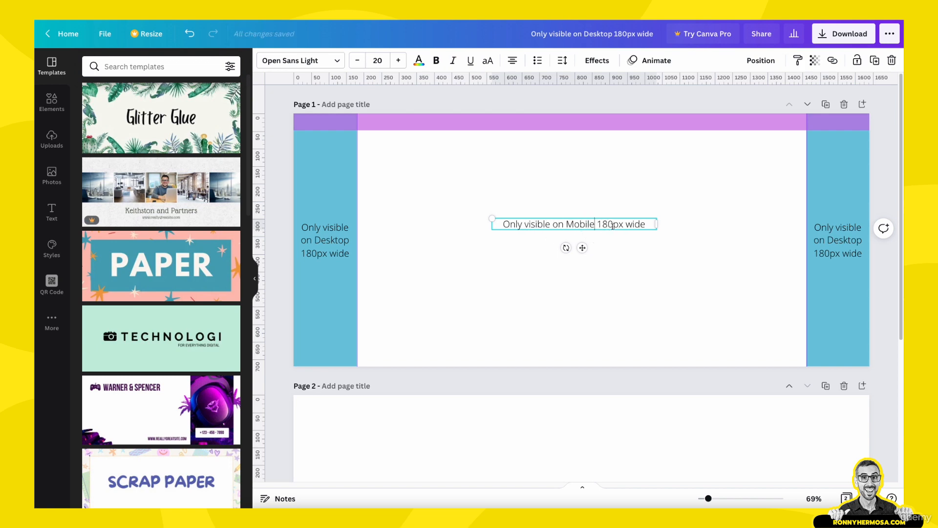
{"action": "left_click_drag", "start_coordinate": [612, 226], "coordinate": [600, 224]}
{"action": "type", "text": "48"}
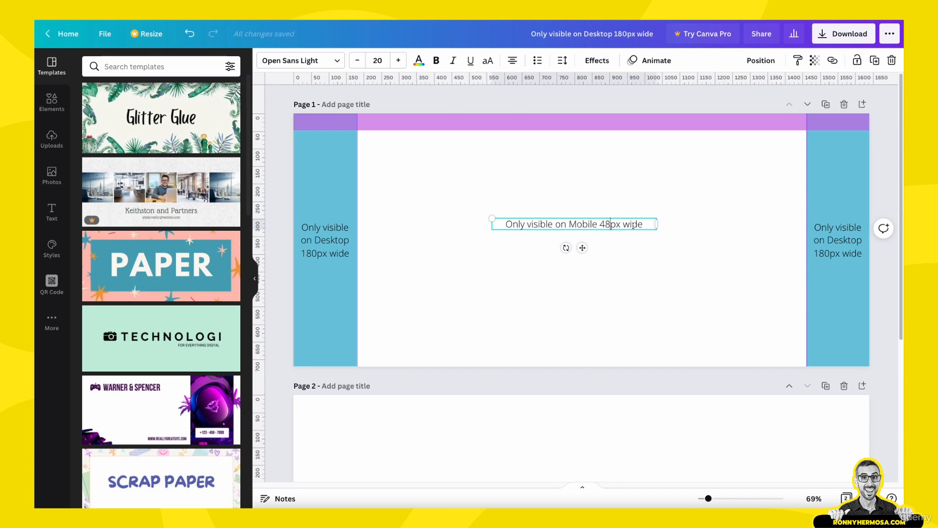
{"action": "double_click", "coordinate": [633, 225]}
{"action": "type", "text": "high"}
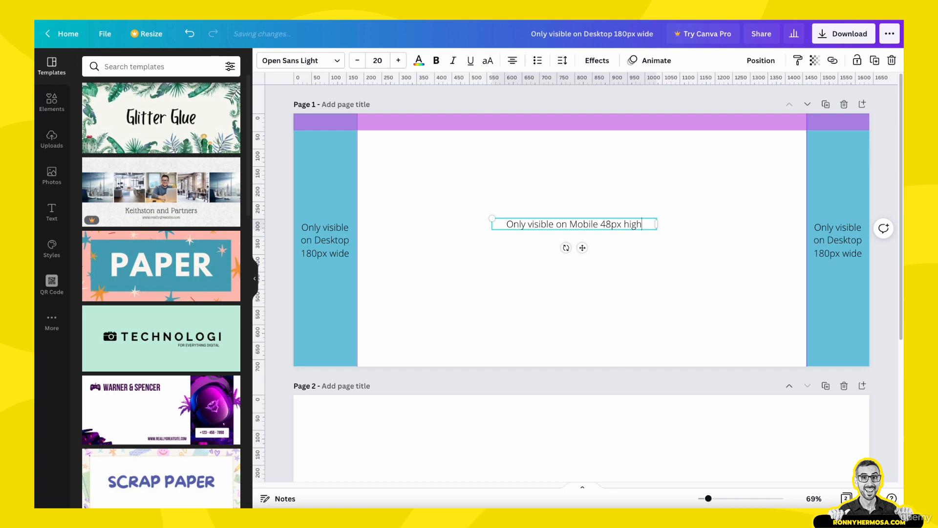
{"action": "left_click", "coordinate": [585, 348]}
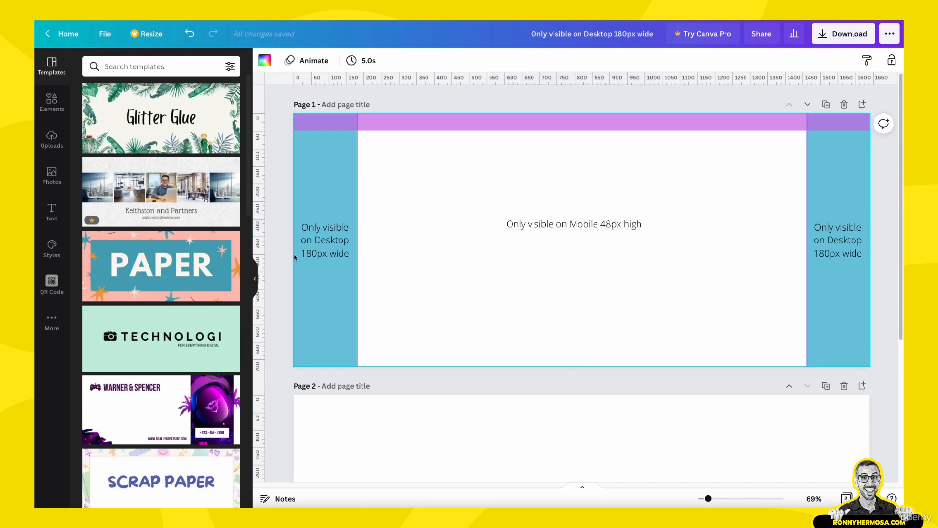
Make "180px wide" bold in the labels on both blue side strips.
{"action": "left_click", "coordinate": [317, 250]}
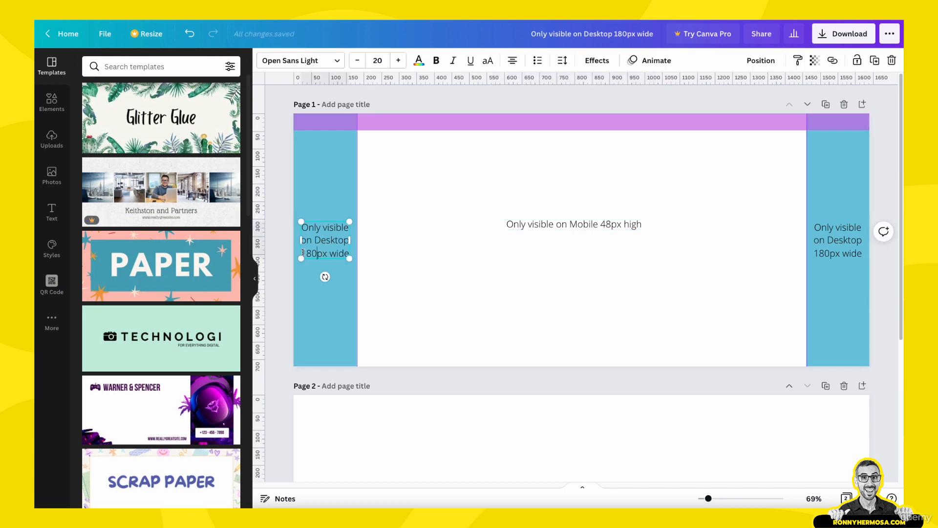
{"action": "left_click_drag", "start_coordinate": [303, 252], "coordinate": [347, 252]}
{"action": "key", "text": "ctrl+b"}
{"action": "left_click", "coordinate": [861, 256]}
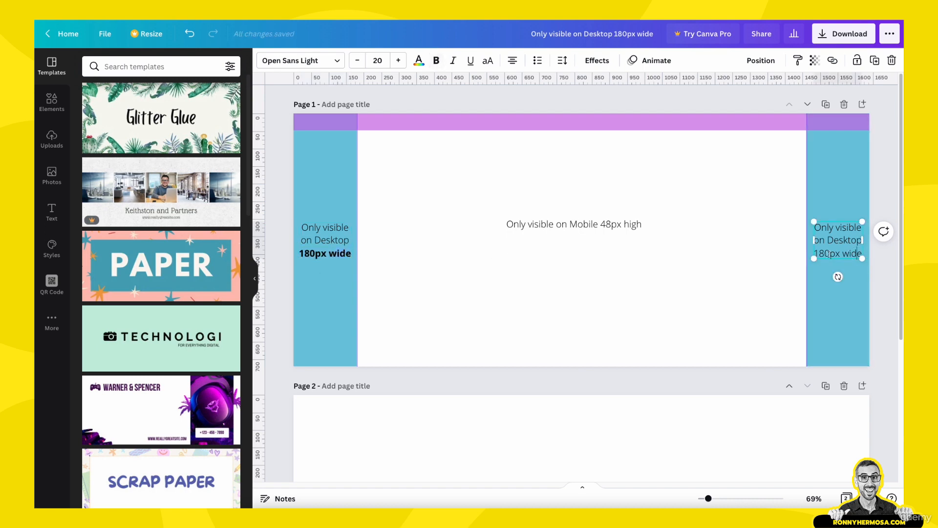
{"action": "left_click_drag", "start_coordinate": [815, 253], "coordinate": [861, 253]}
{"action": "key", "text": "ctrl+b"}
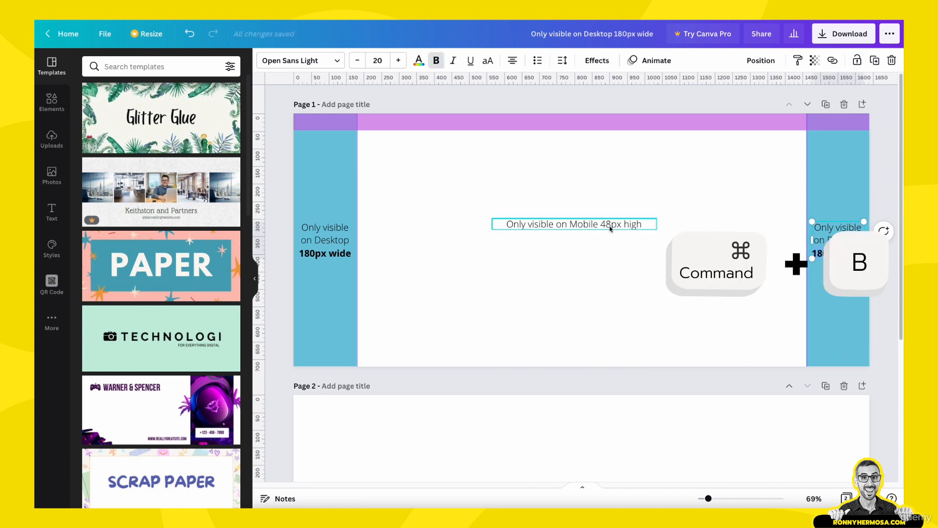
{"action": "left_click", "coordinate": [601, 260]}
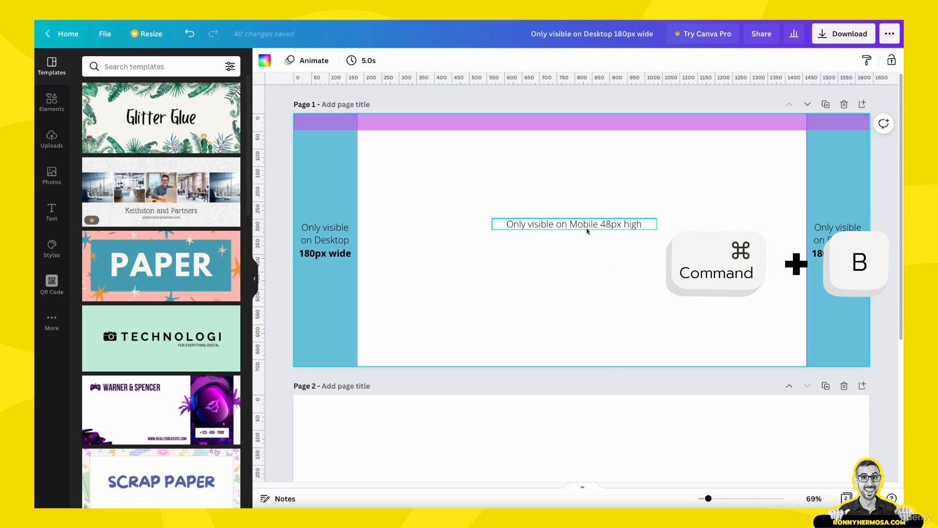
Move the mobile label onto the purple top bar and make "48px high" bold.
{"action": "left_click_drag", "start_coordinate": [587, 222], "coordinate": [648, 123]}
{"action": "left_click", "coordinate": [583, 194]}
{"action": "left_click", "coordinate": [609, 122]}
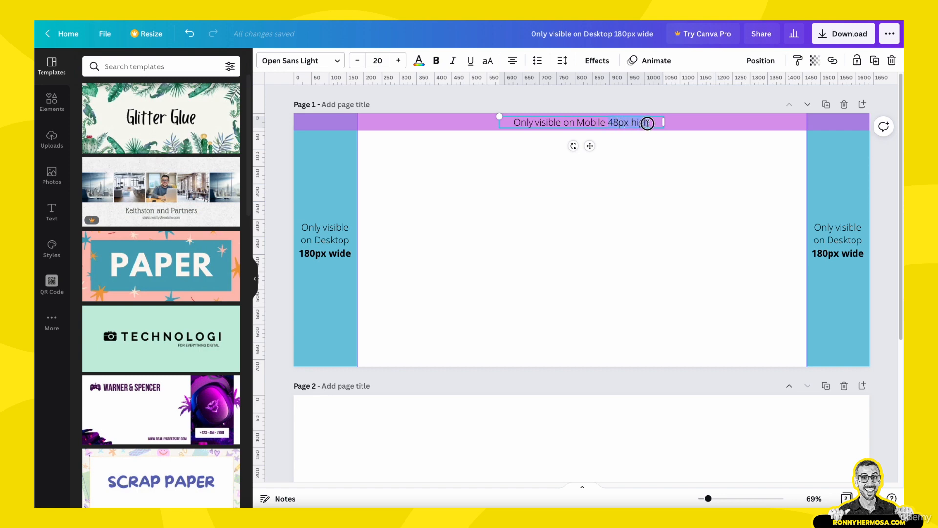
{"action": "key", "text": "ctrl+b"}
{"action": "left_click", "coordinate": [670, 220]}
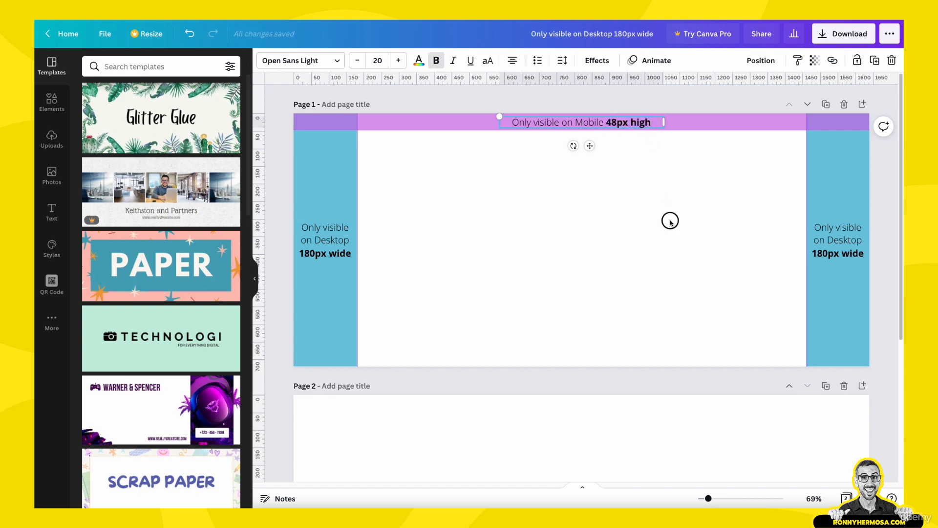
Group the purple top bar with its label and place a copy of the group along the page's bottom edge.
{"action": "left_click_drag", "start_coordinate": [542, 213], "coordinate": [566, 142]}
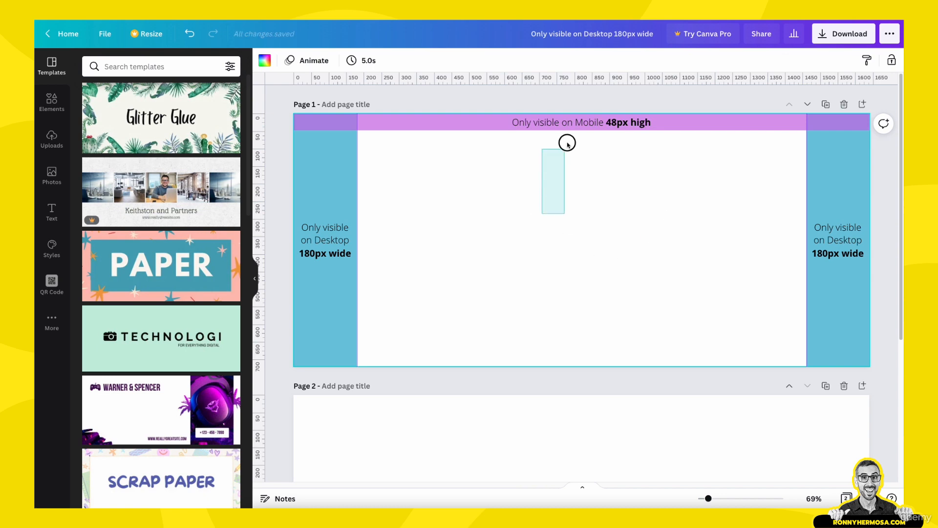
{"action": "left_click_drag", "start_coordinate": [636, 185], "coordinate": [626, 104]}
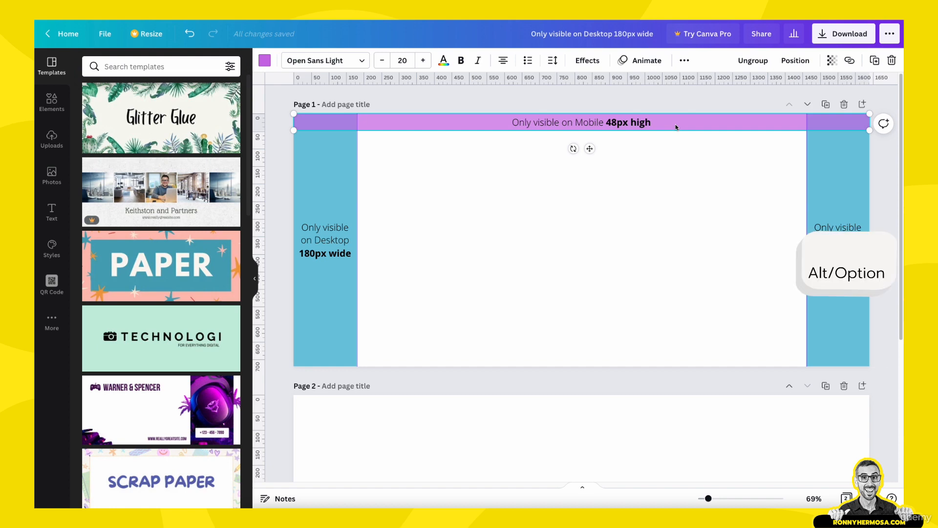
{"action": "left_click_drag", "start_coordinate": [675, 124], "coordinate": [675, 360]}
{"action": "left_click", "coordinate": [673, 284]}
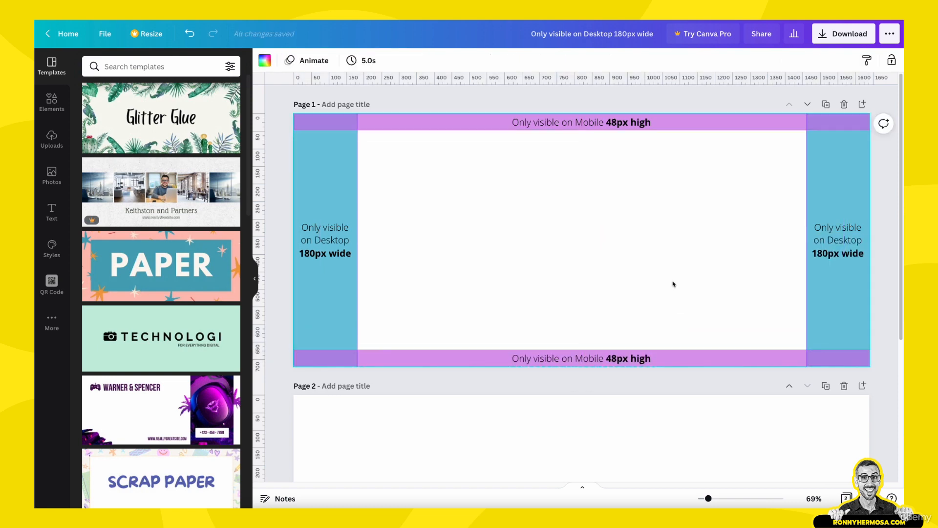
Add horizontal guides along the inner edges of the top and bottom purple bars.
{"action": "left_click_drag", "start_coordinate": [568, 81], "coordinate": [570, 130]}
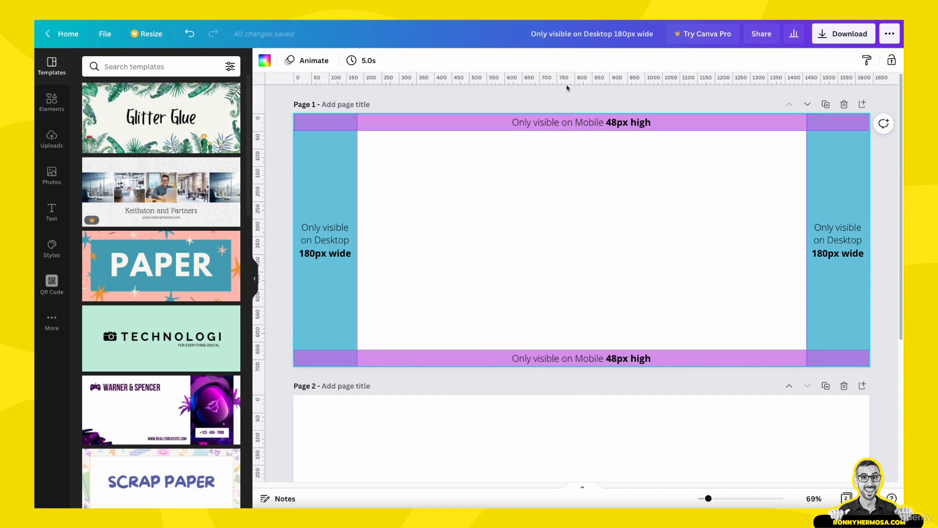
{"action": "left_click_drag", "start_coordinate": [566, 84], "coordinate": [584, 341]}
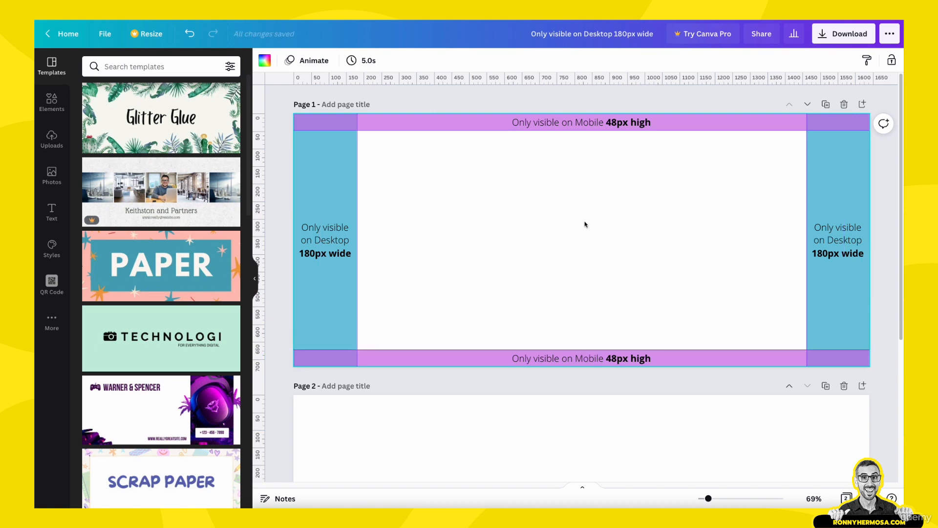
Add the text "Safe mobile and desktop zone" in the centre of the white area.
{"action": "type", "text": "text"}
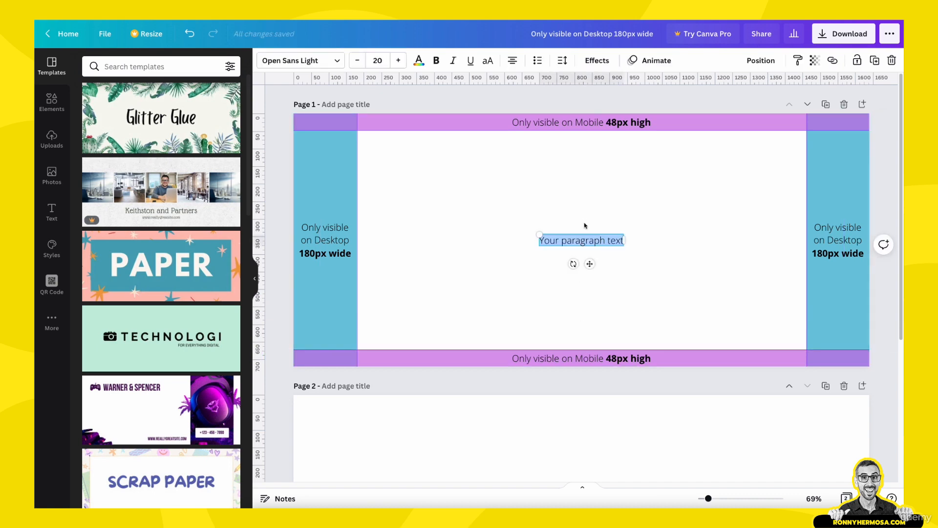
{"action": "type", "text": "Safe"}
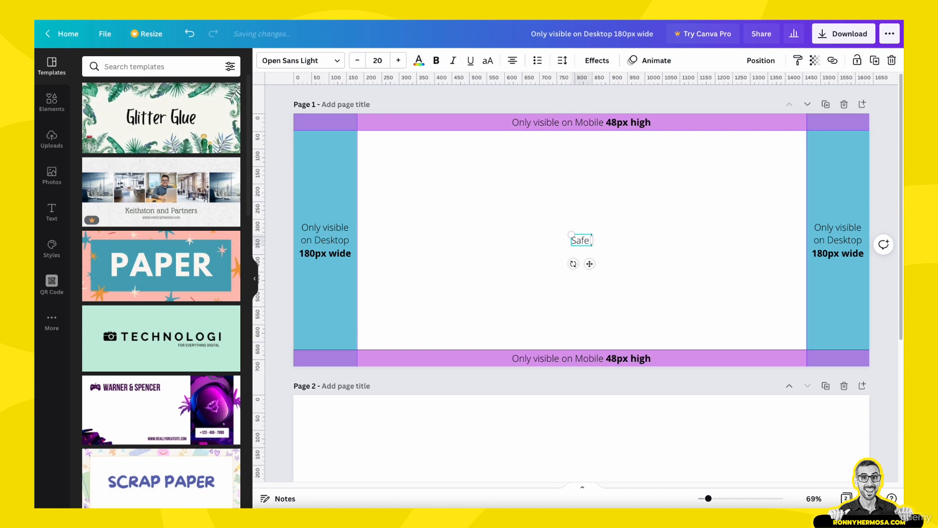
{"action": "type", "text": " mobil and des"}
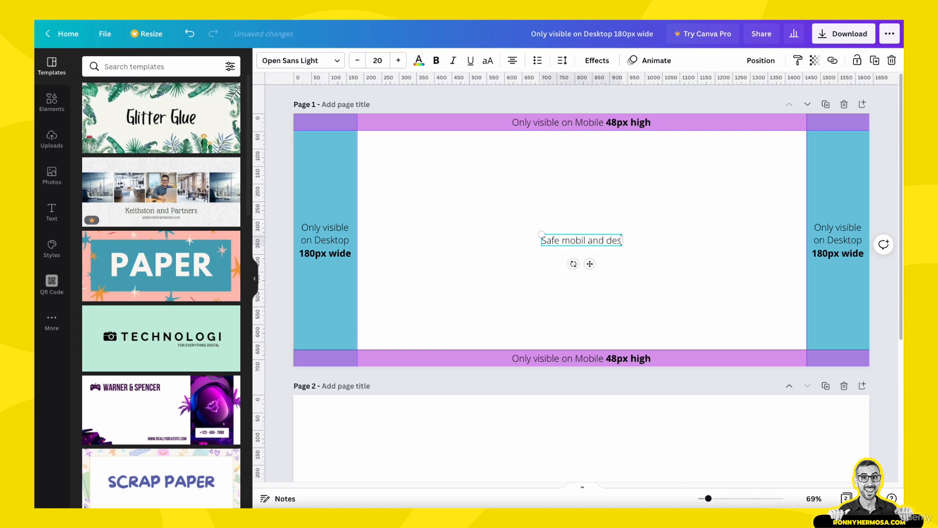
{"action": "type", "text": "ktop zone"}
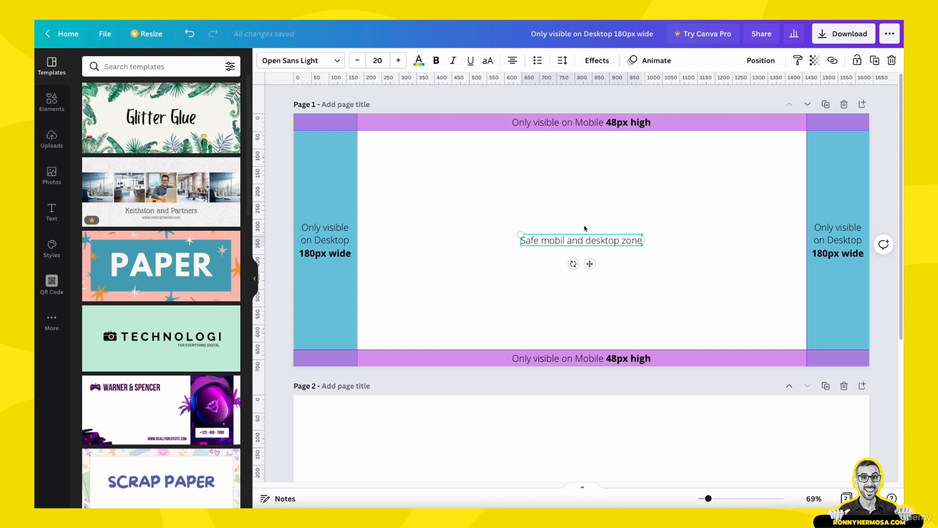
{"action": "left_click", "coordinate": [572, 203]}
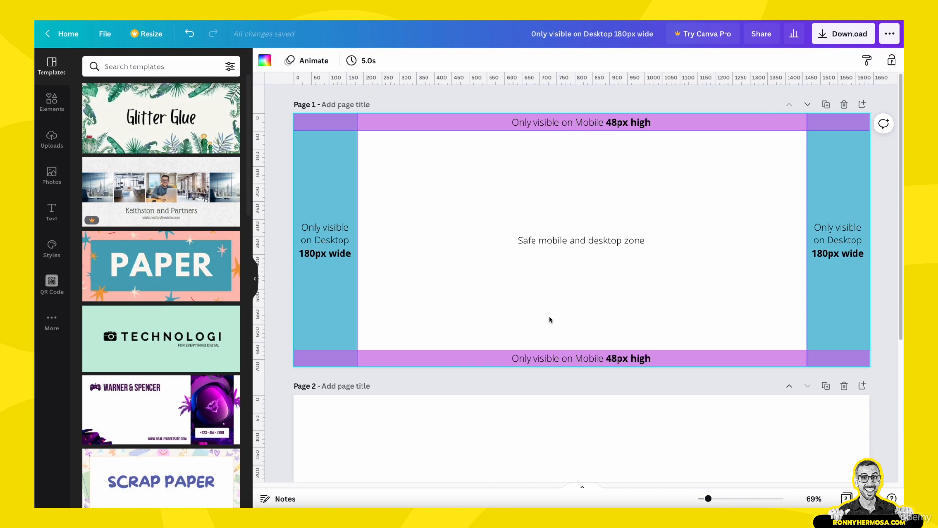
Rename the design as "Facebook Cover FTC 2022".
{"action": "scroll", "coordinate": [550, 320], "scroll_direction": "down", "scroll_amount": 3}
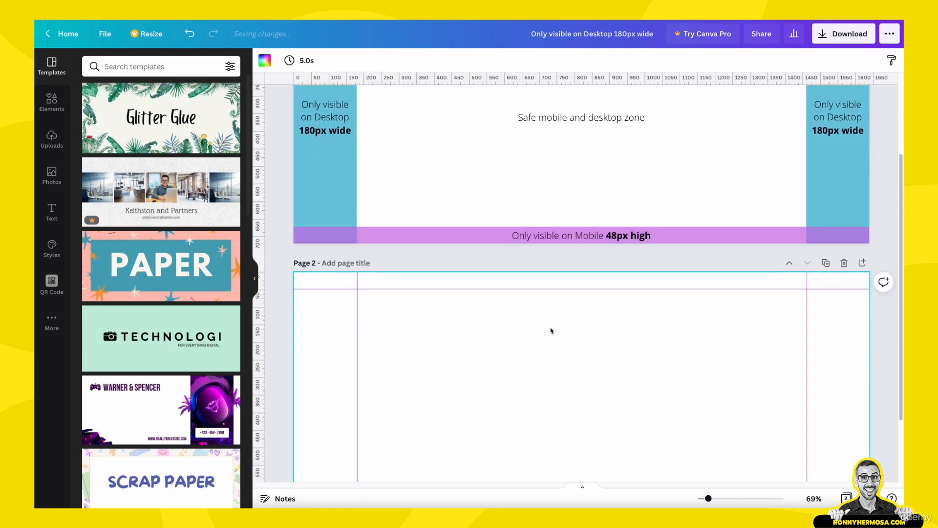
{"action": "scroll", "coordinate": [551, 331], "scroll_direction": "down", "scroll_amount": 2}
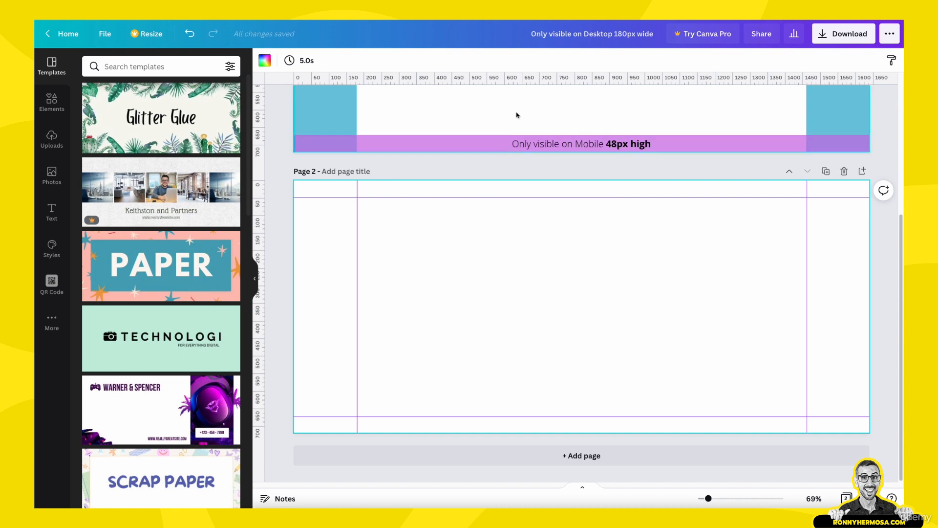
{"action": "left_click", "coordinate": [551, 36]}
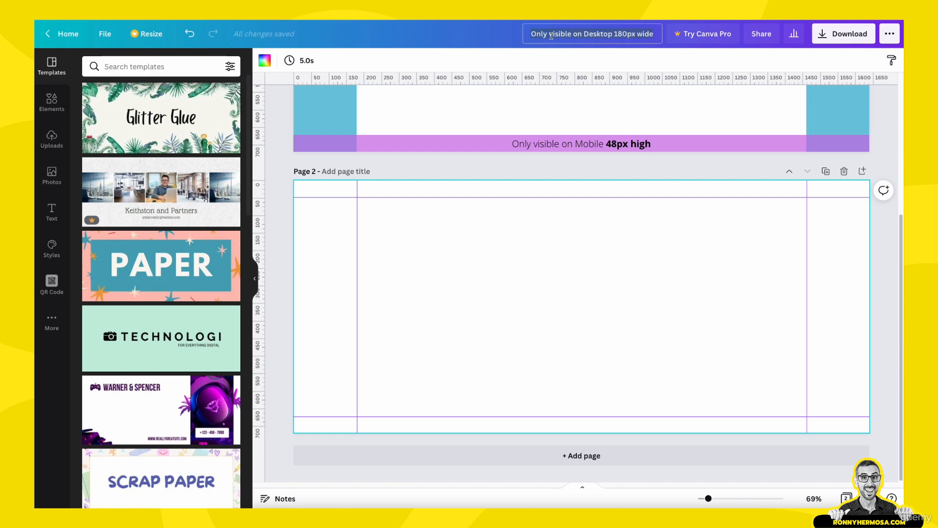
{"action": "type", "text": "Facebook"}
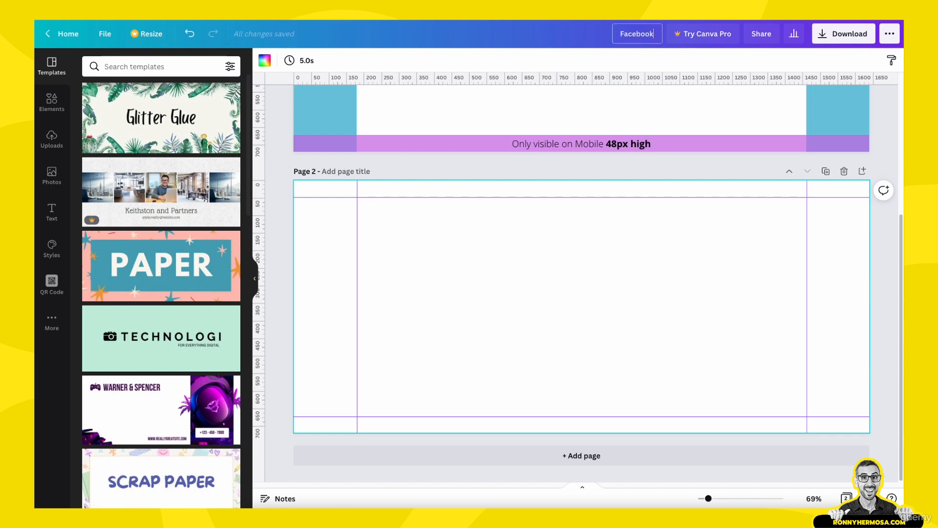
{"action": "type", "text": " Cover FTC"}
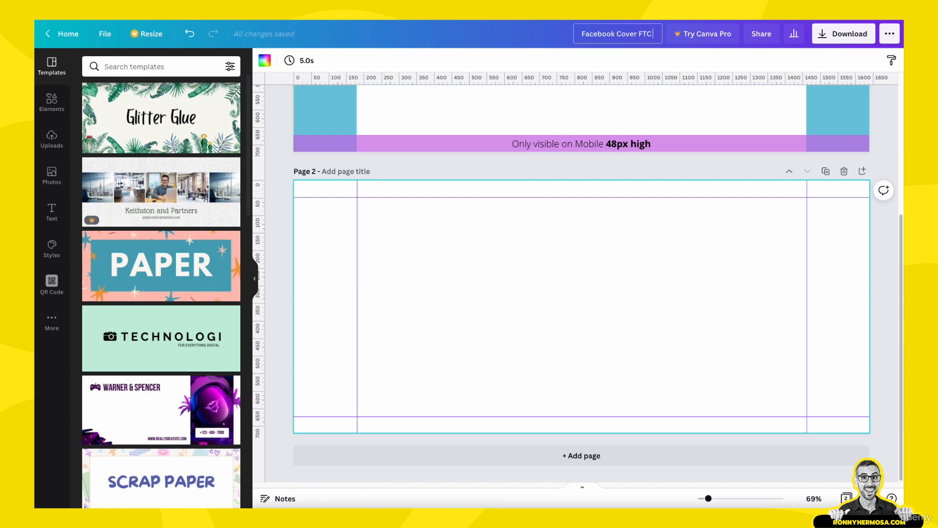
{"action": "type", "text": " 2022"}
{"action": "left_click", "coordinate": [574, 374]}
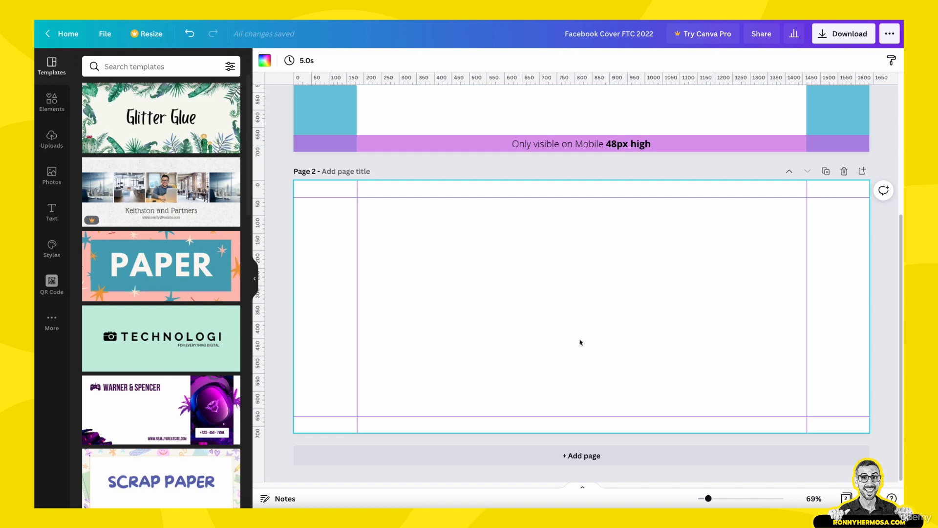
Add a text box on page 2 and format it in Raleway Heavy at size 48.
{"action": "scroll", "coordinate": [580, 342], "scroll_direction": "up", "scroll_amount": 4}
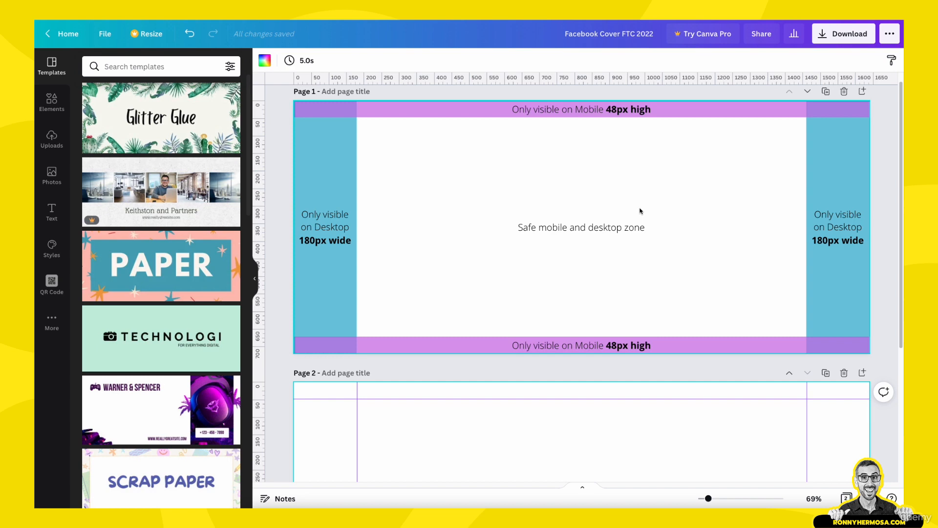
{"action": "scroll", "coordinate": [640, 211], "scroll_direction": "down", "scroll_amount": 4}
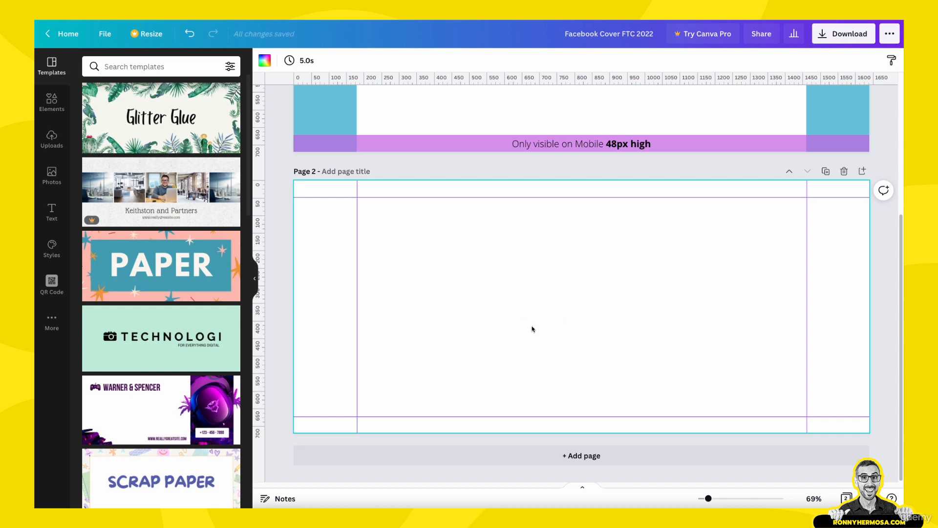
{"action": "key", "text": "t"}
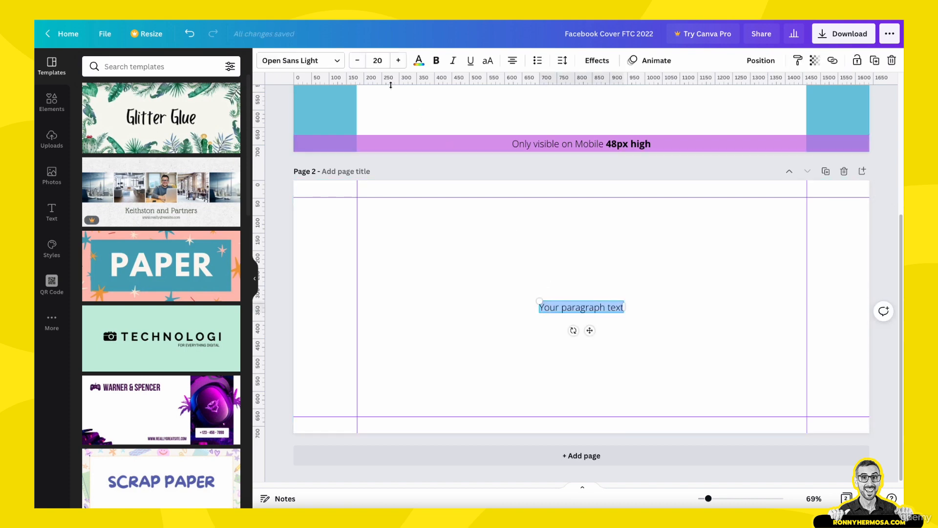
{"action": "left_click", "coordinate": [341, 62]}
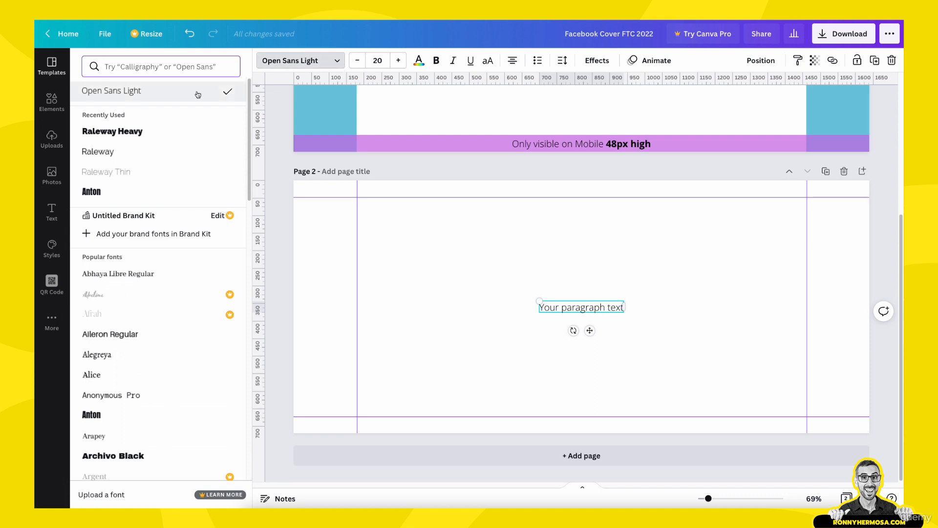
{"action": "left_click", "coordinate": [137, 133]}
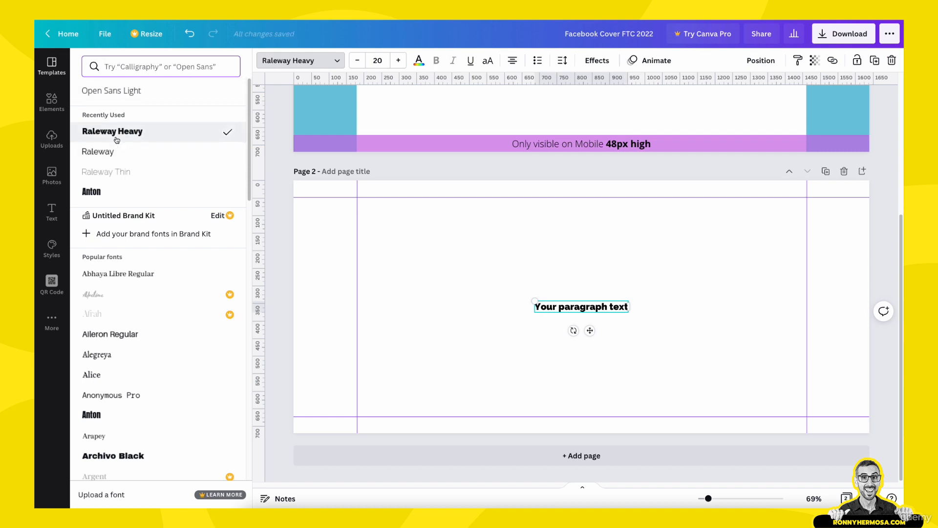
{"action": "left_click", "coordinate": [378, 61]}
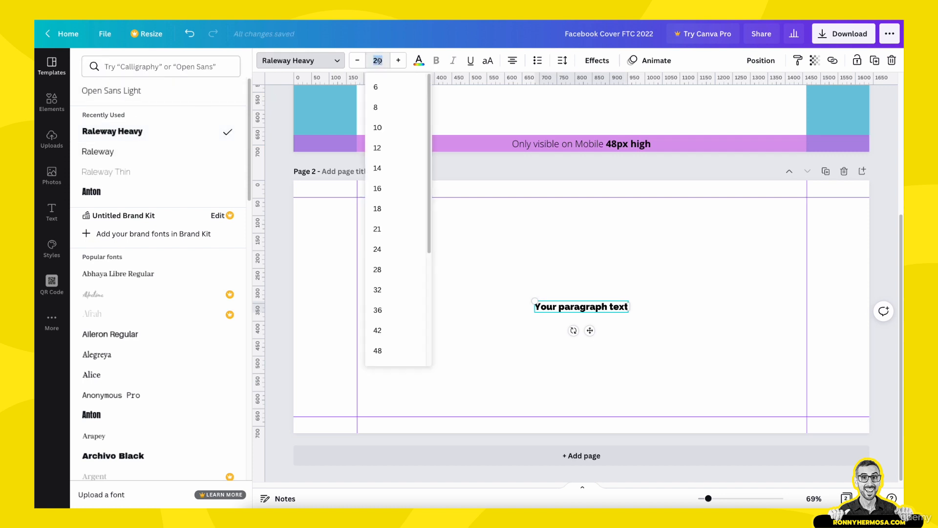
{"action": "type", "text": "48"}
{"action": "key", "text": "Return"}
{"action": "left_click", "coordinate": [593, 303]}
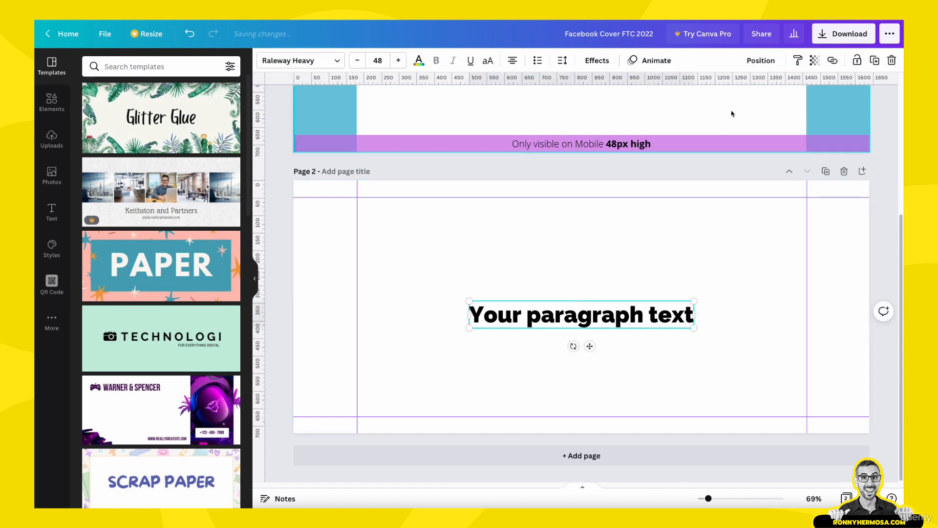
Align the page 2 text box to the vertical middle of the page.
{"action": "left_click", "coordinate": [764, 61]}
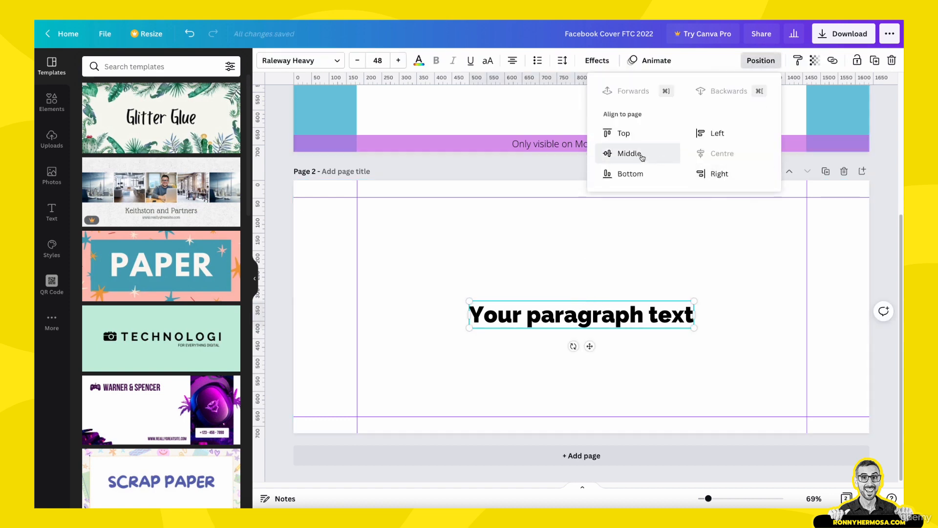
{"action": "left_click", "coordinate": [640, 154]}
{"action": "left_click", "coordinate": [555, 264]}
Replace the placeholder text on page 2 with "Bringing you the artisans' stories".
{"action": "left_click", "coordinate": [544, 309]}
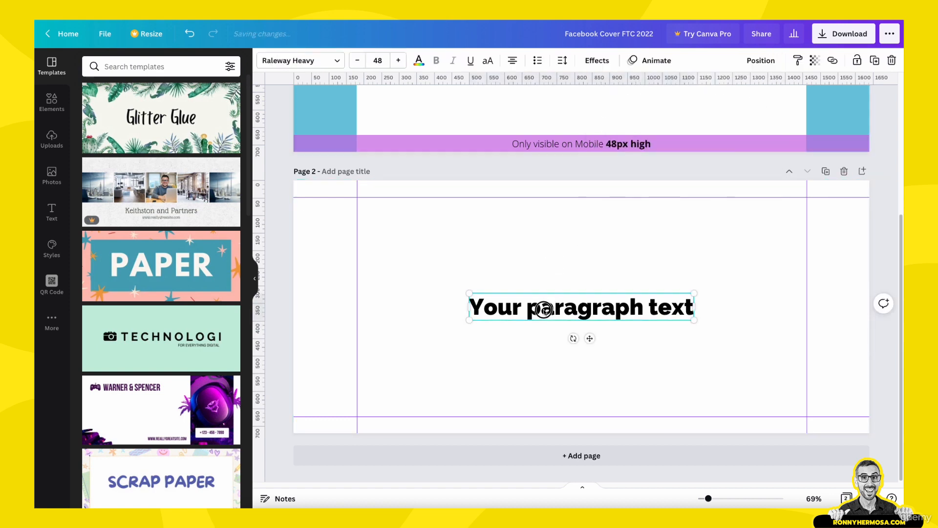
{"action": "left_click", "coordinate": [544, 309]}
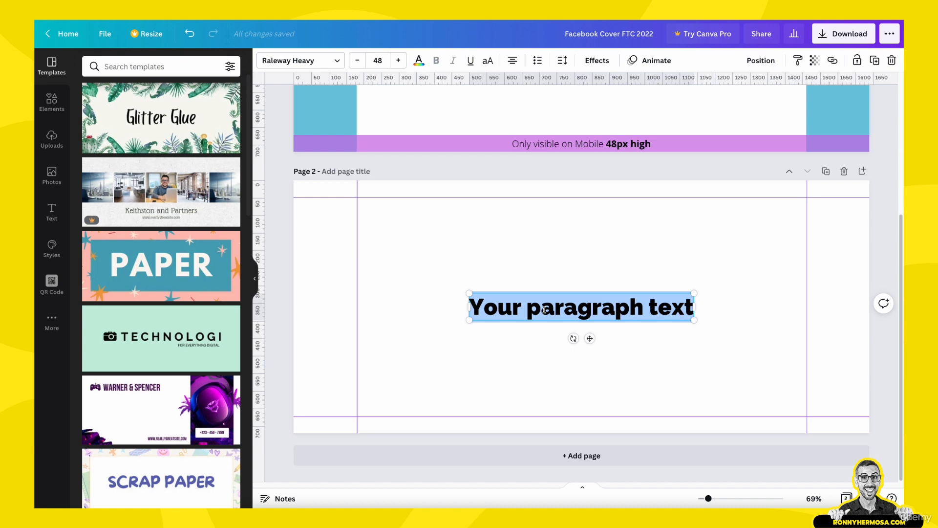
{"action": "type", "text": "Bringin"}
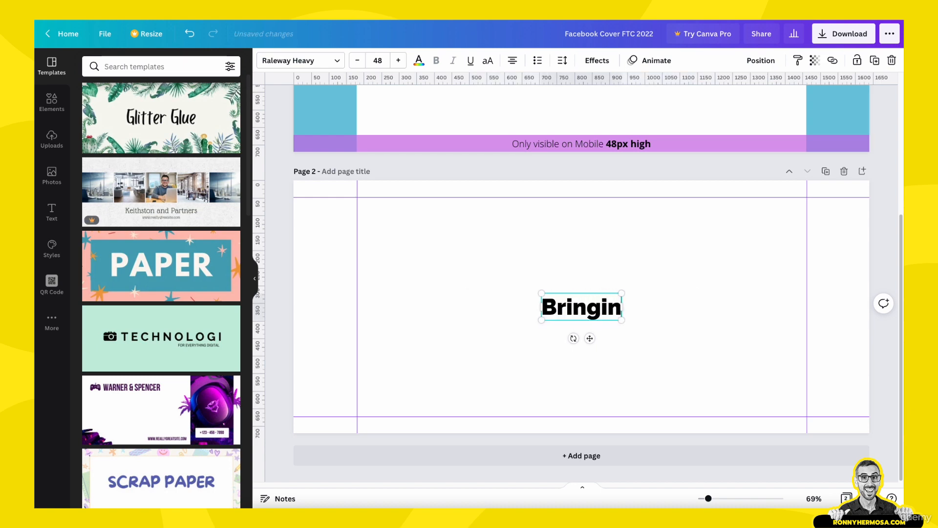
{"action": "type", "text": "g you the art"}
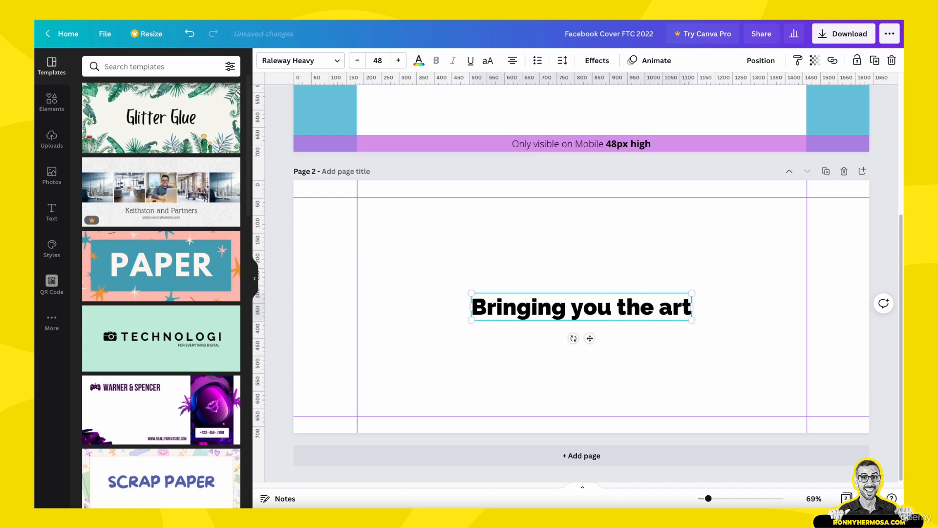
{"action": "type", "text": "isans' s"}
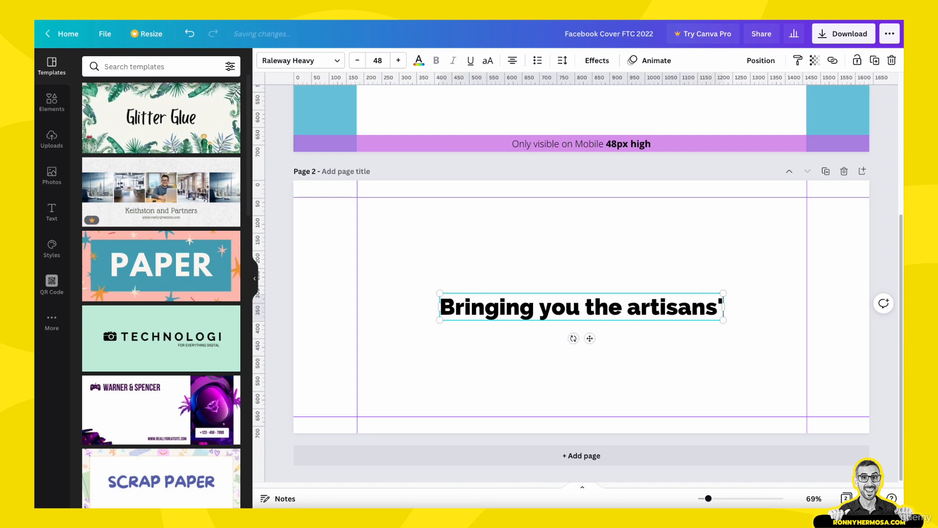
{"action": "type", "text": "tories"}
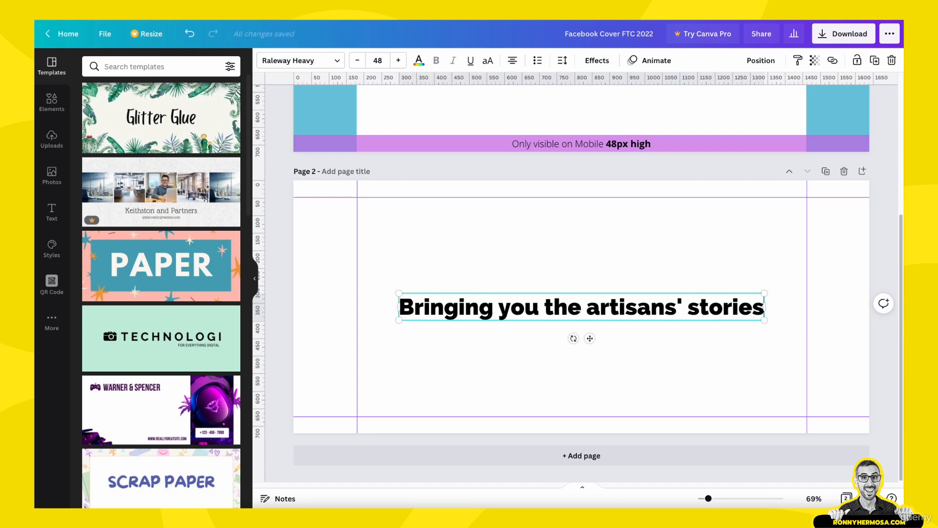
{"action": "left_click", "coordinate": [533, 266]}
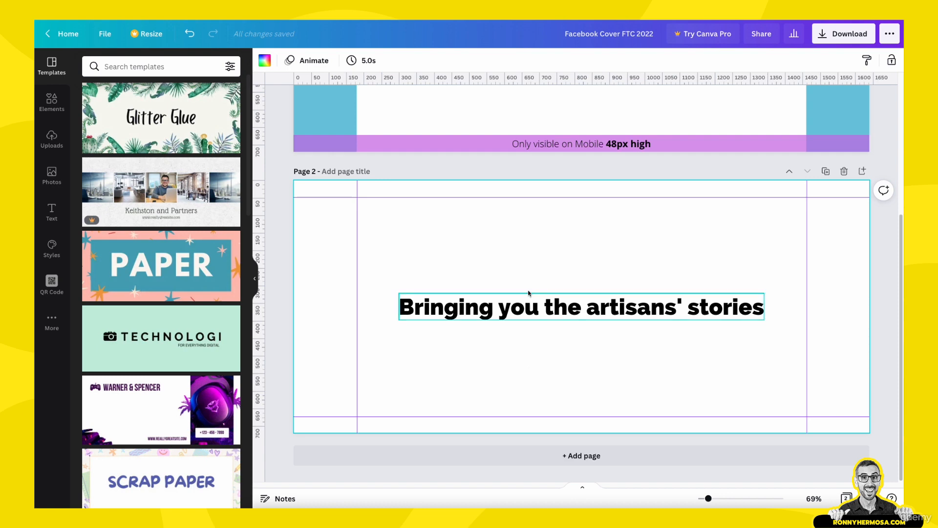
Add a single-cell grid that fills the whole of page 2 behind the headline.
{"action": "left_click", "coordinate": [54, 105]}
{"action": "scroll", "coordinate": [117, 278], "scroll_direction": "down", "scroll_amount": 8}
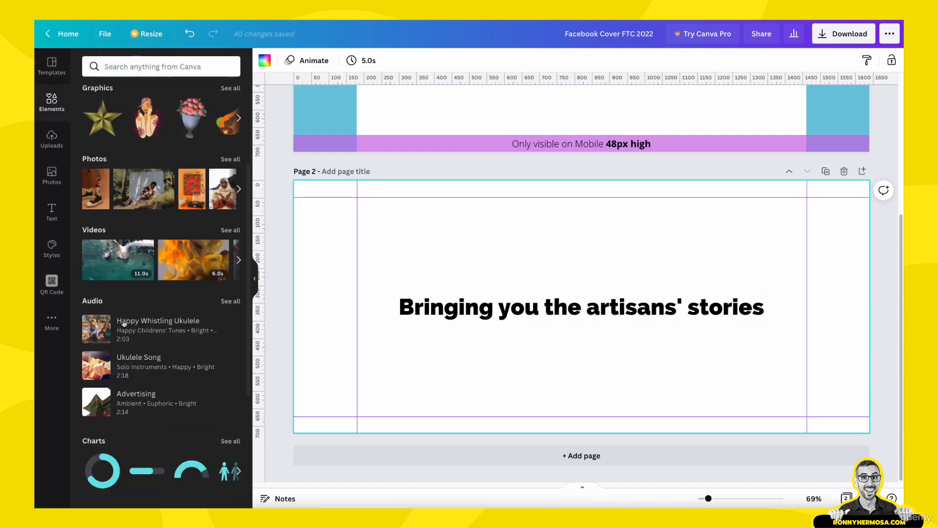
{"action": "left_click", "coordinate": [110, 463]}
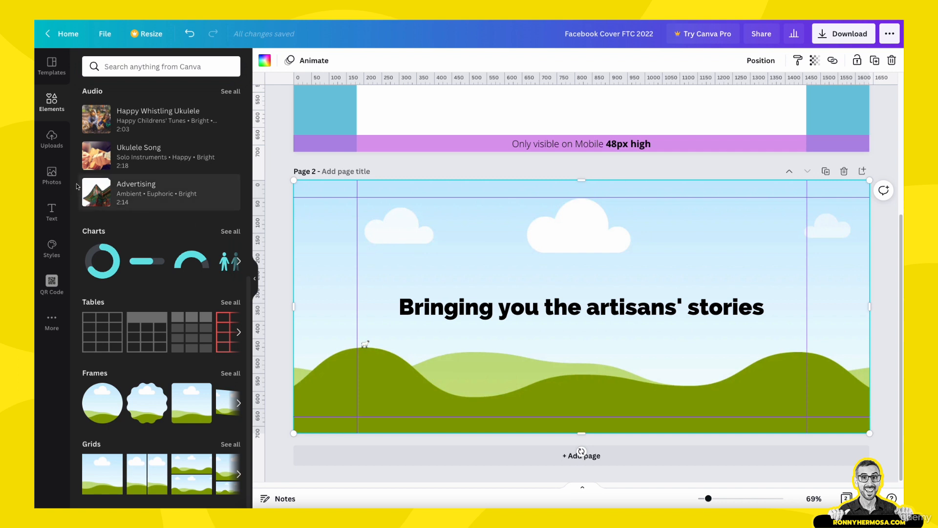
Fill the page 2 grid with the uploaded street photo of the woman holding a camera.
{"action": "left_click", "coordinate": [52, 138]}
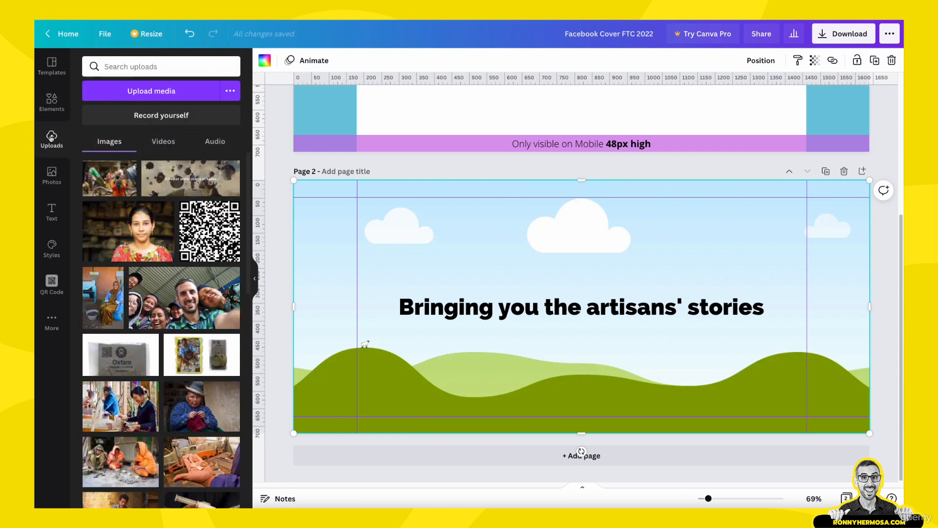
{"action": "left_click", "coordinate": [111, 184]}
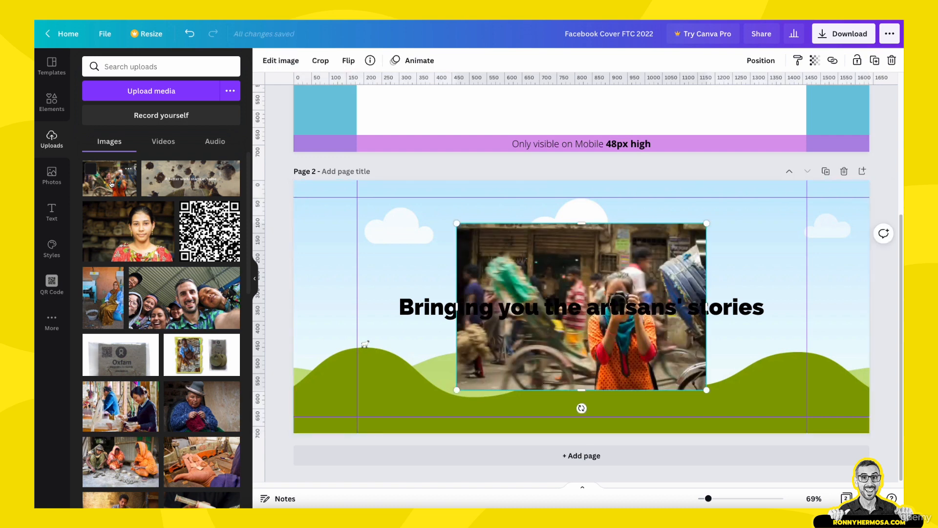
{"action": "left_click_drag", "start_coordinate": [555, 267], "coordinate": [547, 253]}
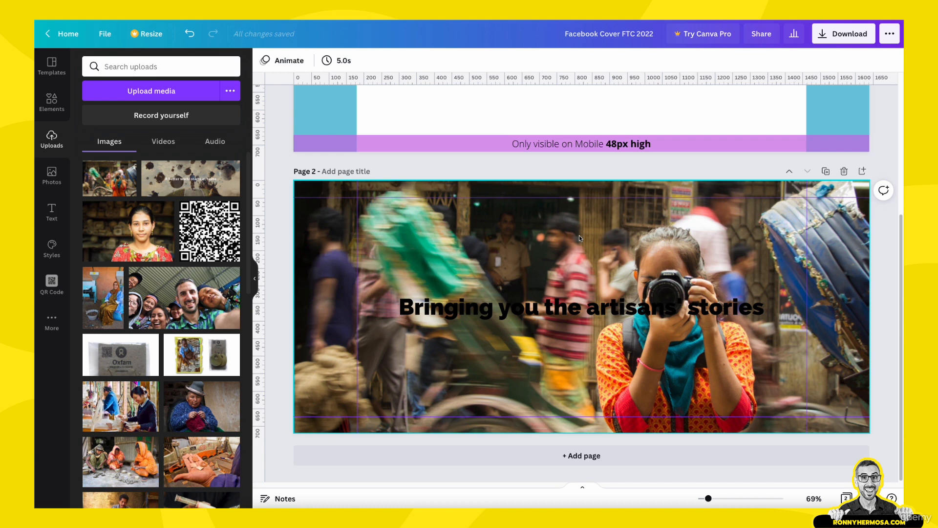
Apply the Background text effect to the headline with its roundness set to 0.
{"action": "left_click", "coordinate": [477, 317]}
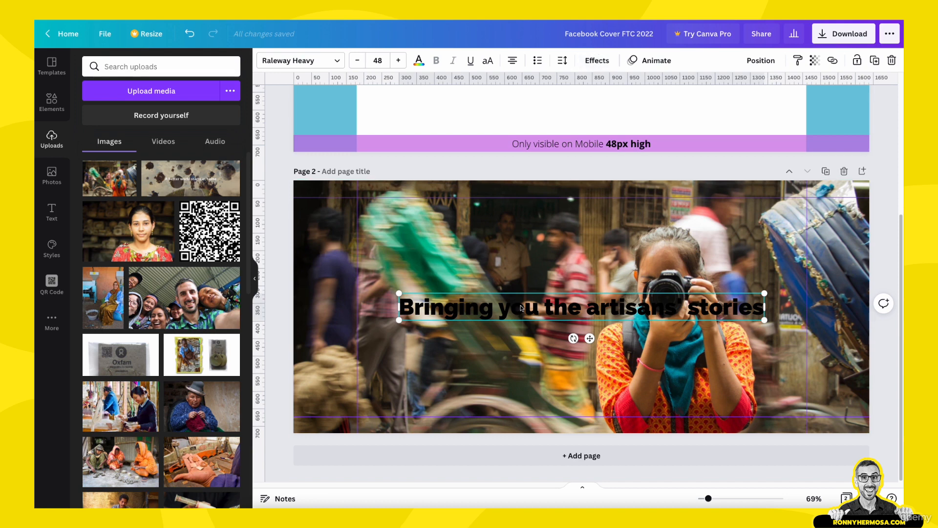
{"action": "left_click", "coordinate": [598, 60]}
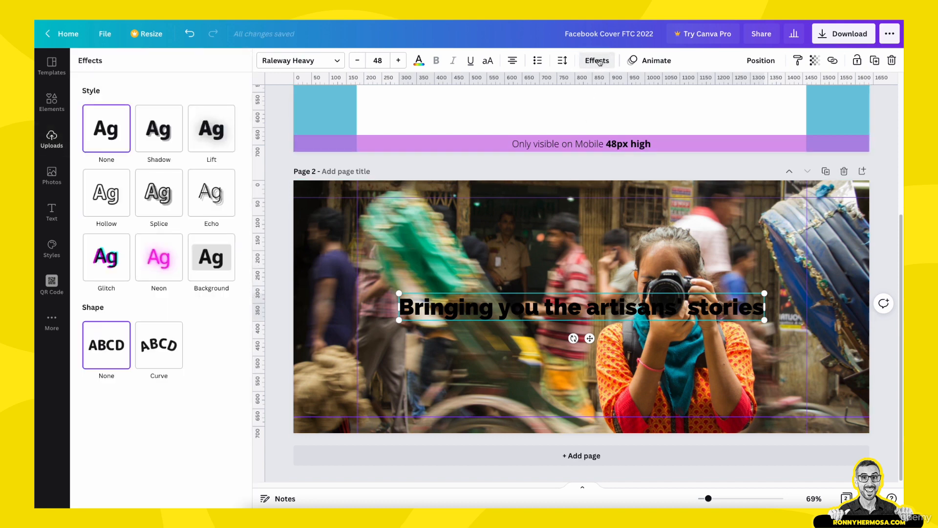
{"action": "left_click", "coordinate": [220, 263]}
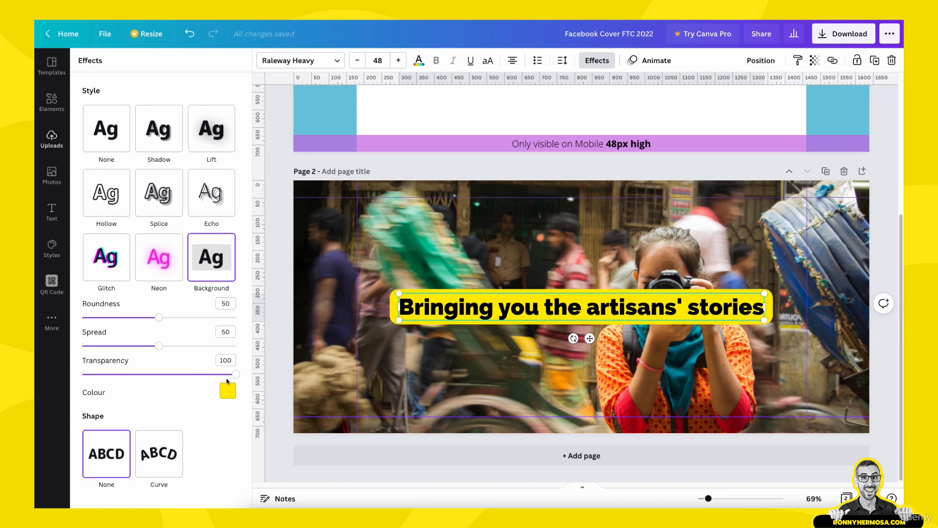
{"action": "left_click_drag", "start_coordinate": [159, 317], "coordinate": [53, 325]}
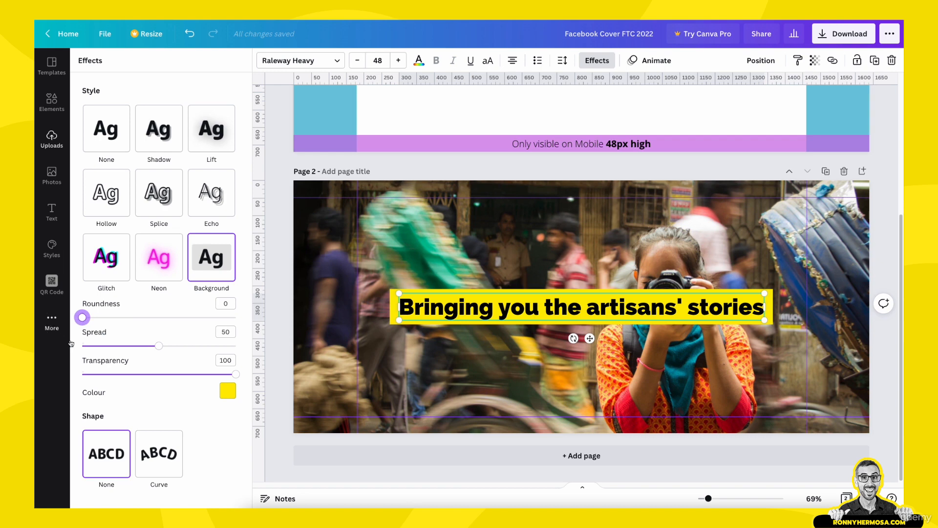
Look up the magenta primary colour in the FTC Brand Style Guide and set the headline's background colour to #D81C66.
{"action": "left_click", "coordinate": [229, 392]}
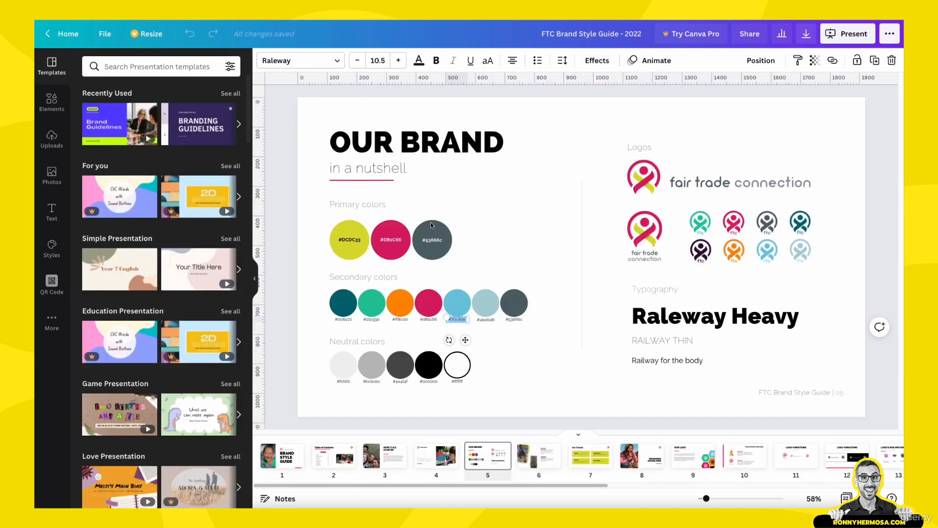
{"action": "left_click", "coordinate": [392, 241]}
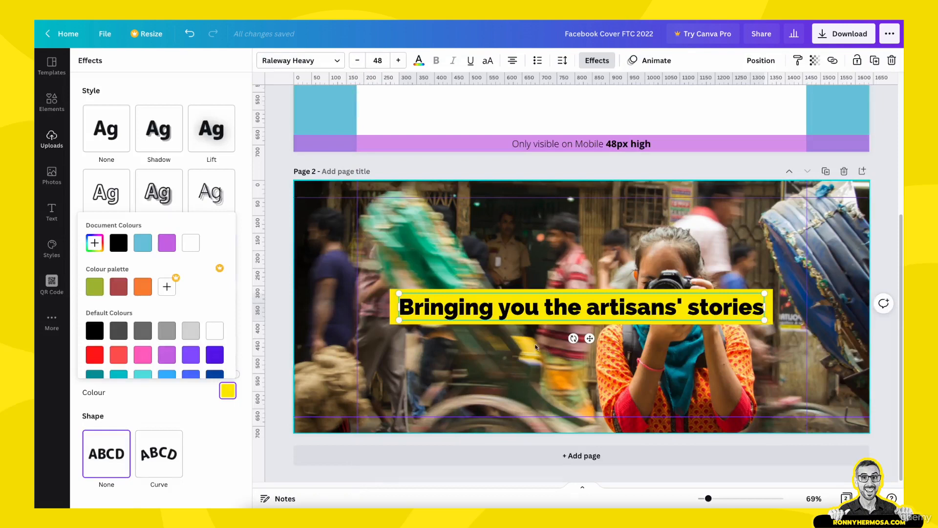
{"action": "left_click", "coordinate": [94, 243]}
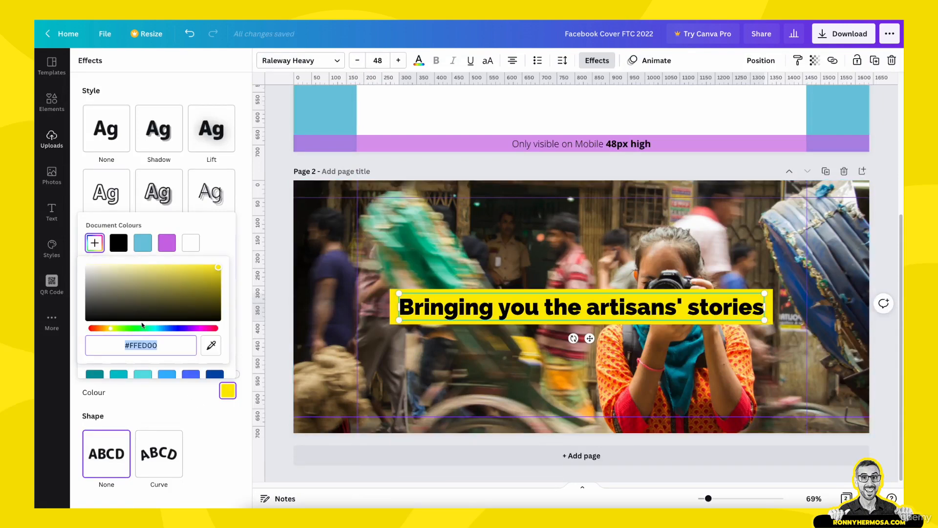
{"action": "type", "text": "#D81C66"}
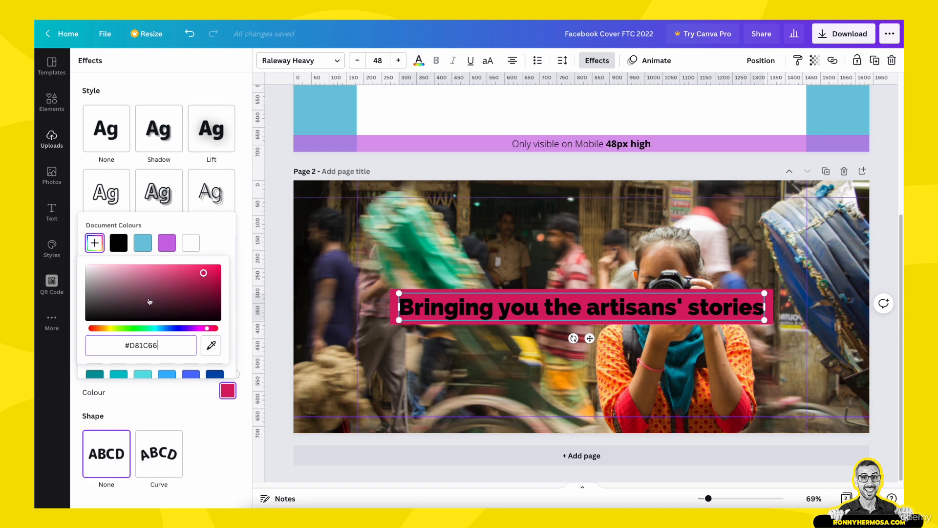
Set the headline text colour to white and its background effect's transparency to 80.
{"action": "left_click", "coordinate": [419, 61]}
{"action": "left_click", "coordinate": [228, 293]}
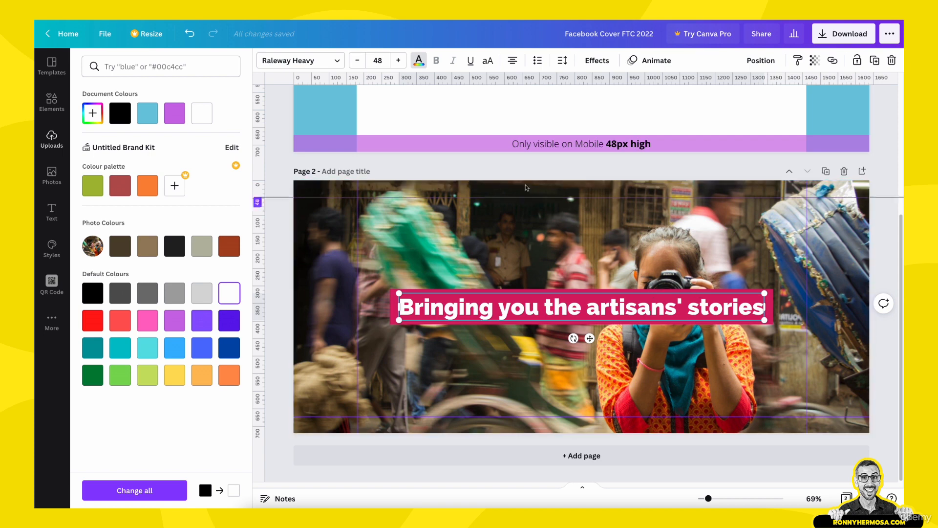
{"action": "left_click", "coordinate": [596, 60]}
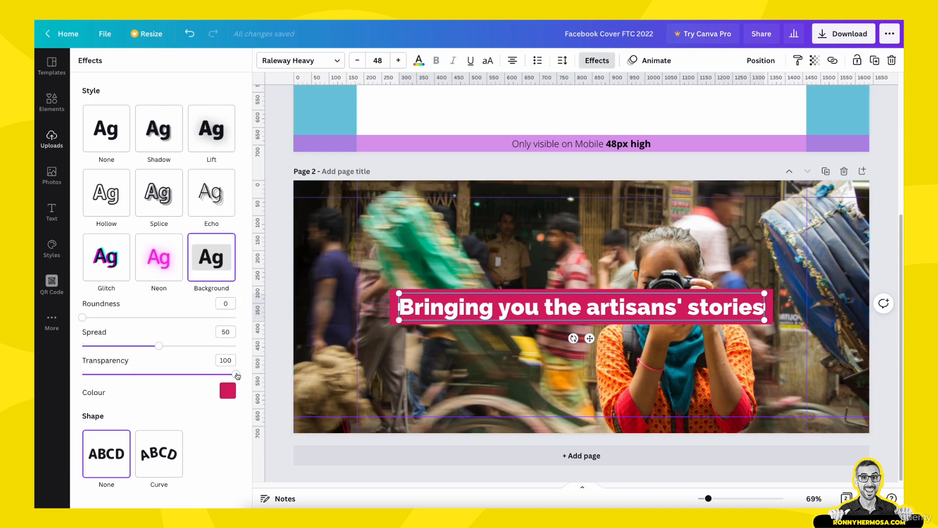
{"action": "left_click_drag", "start_coordinate": [236, 375], "coordinate": [205, 374]}
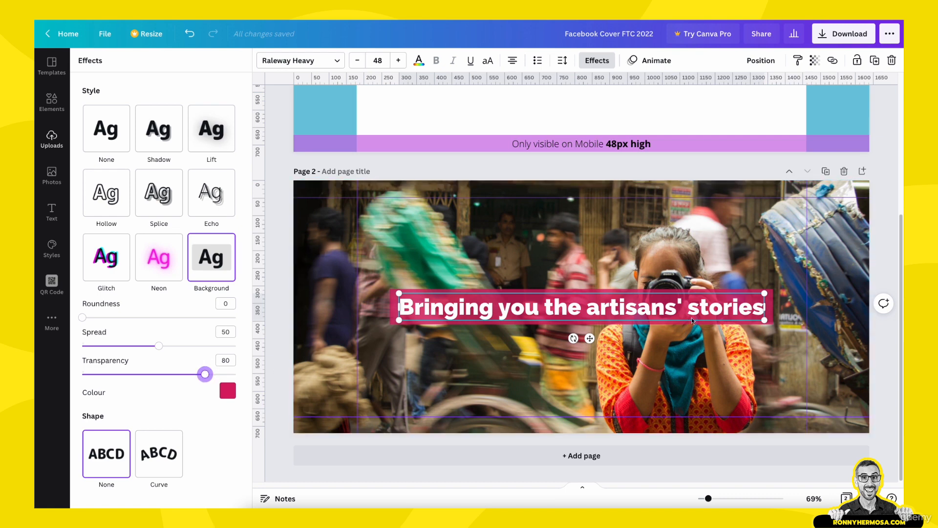
{"action": "left_click", "coordinate": [698, 351]}
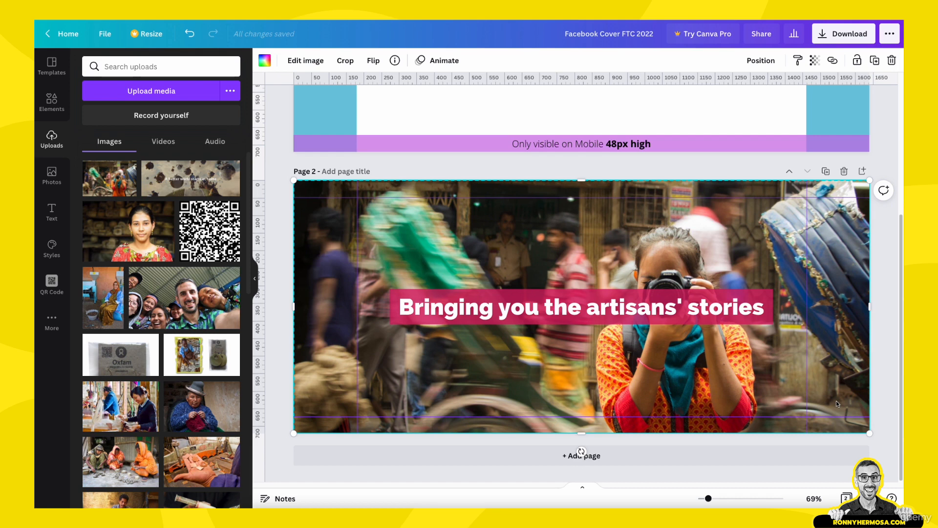
Enlarge the workspace by hiding the uploads library and review the page 2 cover against the guides.
{"action": "left_click", "coordinate": [253, 278]}
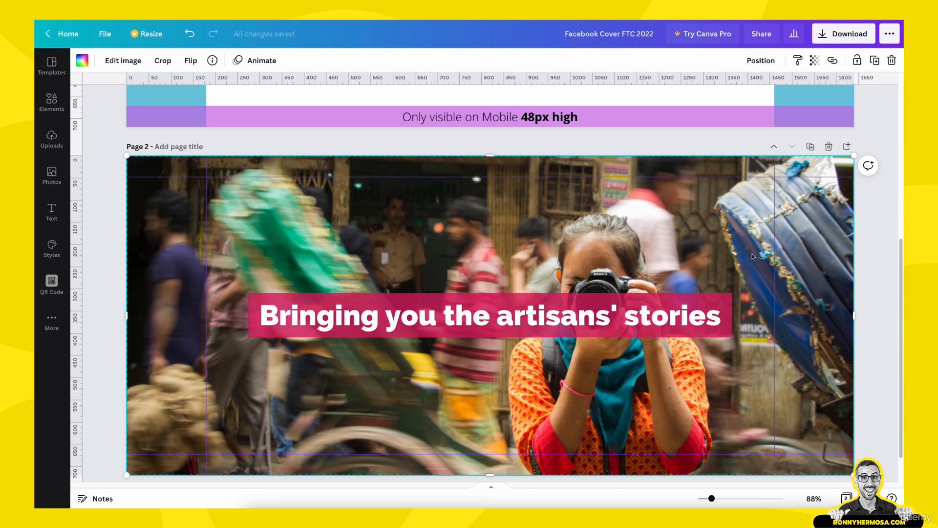
{"action": "scroll", "coordinate": [750, 215], "scroll_direction": "down", "scroll_amount": 1}
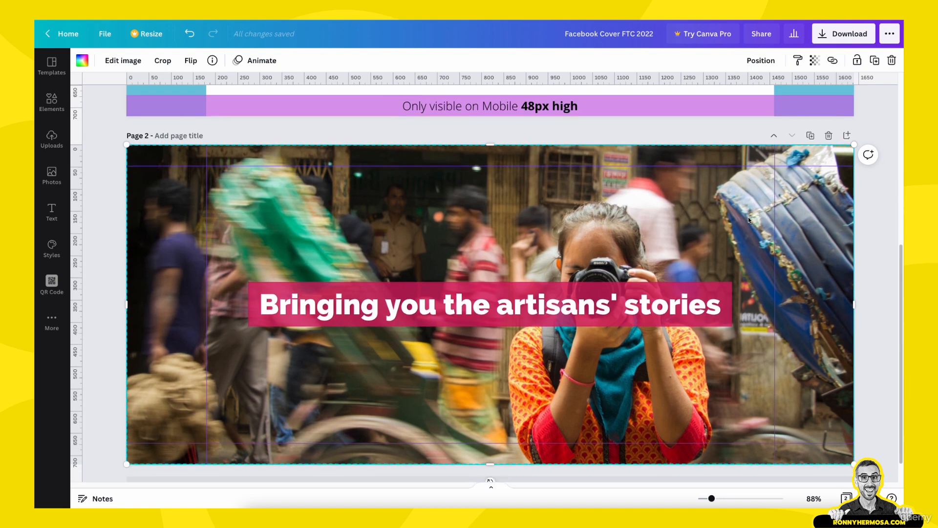
{"action": "scroll", "coordinate": [749, 220], "scroll_direction": "up", "scroll_amount": 1}
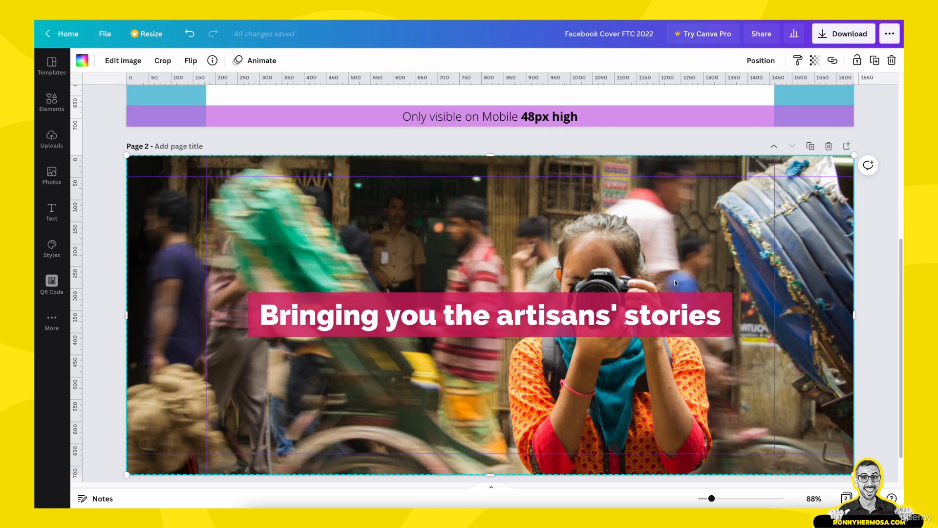
Title page 2 "FB cover 2022".
{"action": "left_click", "coordinate": [165, 146]}
{"action": "type", "text": "FB cover 2022"}
{"action": "left_click", "coordinate": [870, 297]}
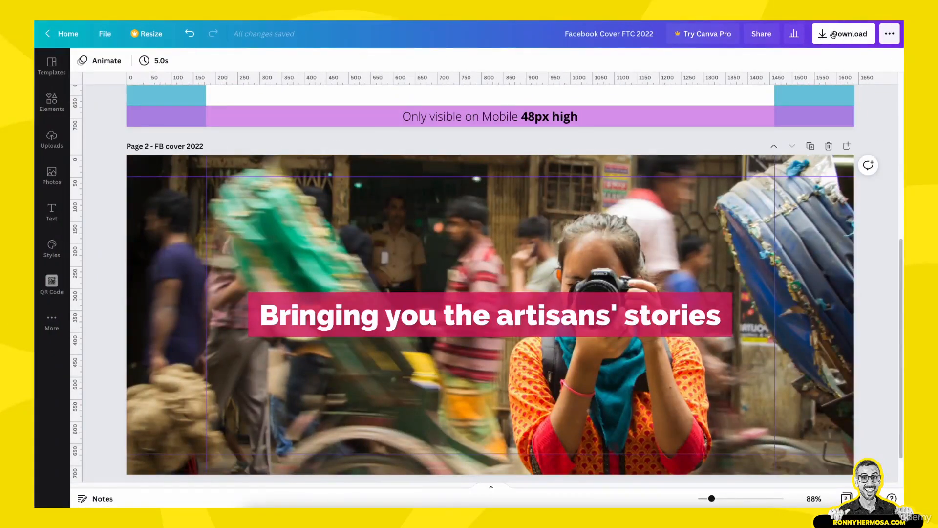
Download only page 2 as a PNG at 1640 × 720 px and dismiss the trial offer.
{"action": "left_click", "coordinate": [846, 39]}
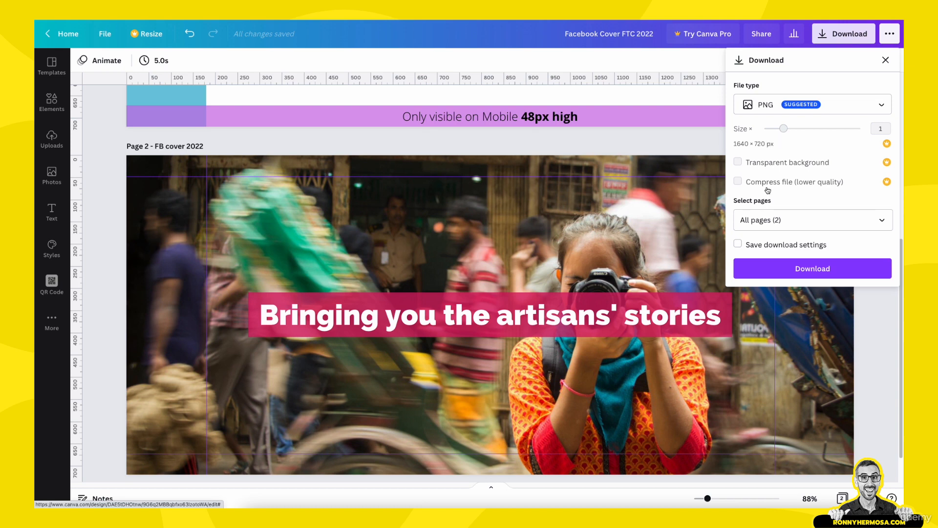
{"action": "left_click", "coordinate": [885, 221]}
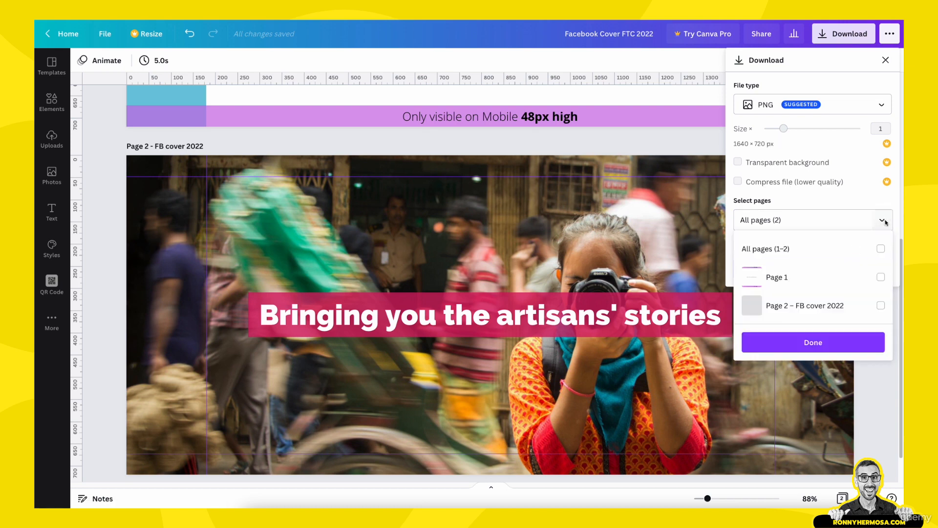
{"action": "left_click", "coordinate": [881, 305]}
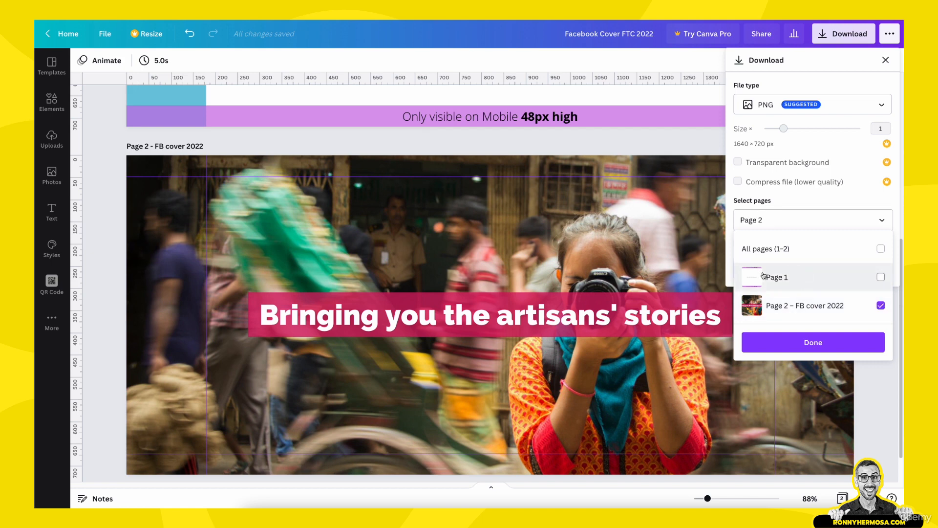
{"action": "left_click", "coordinate": [812, 343]}
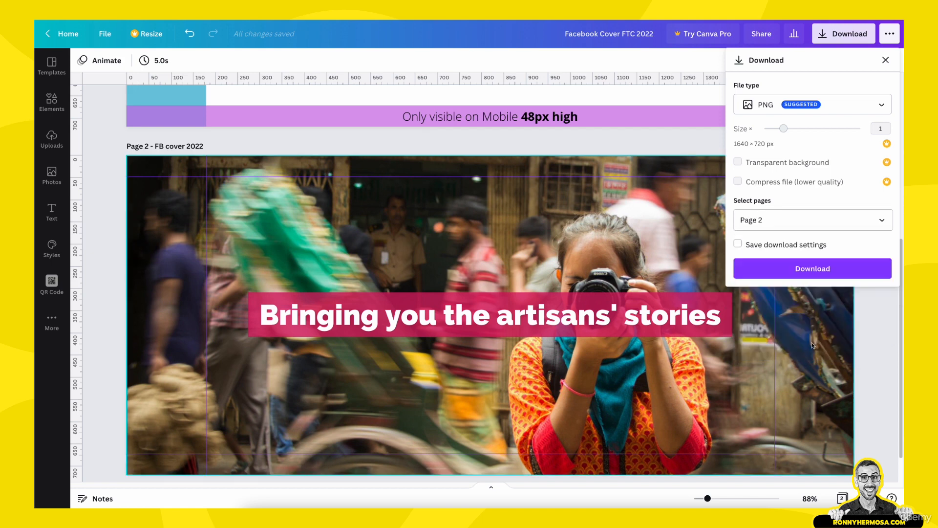
{"action": "left_click", "coordinate": [806, 269]}
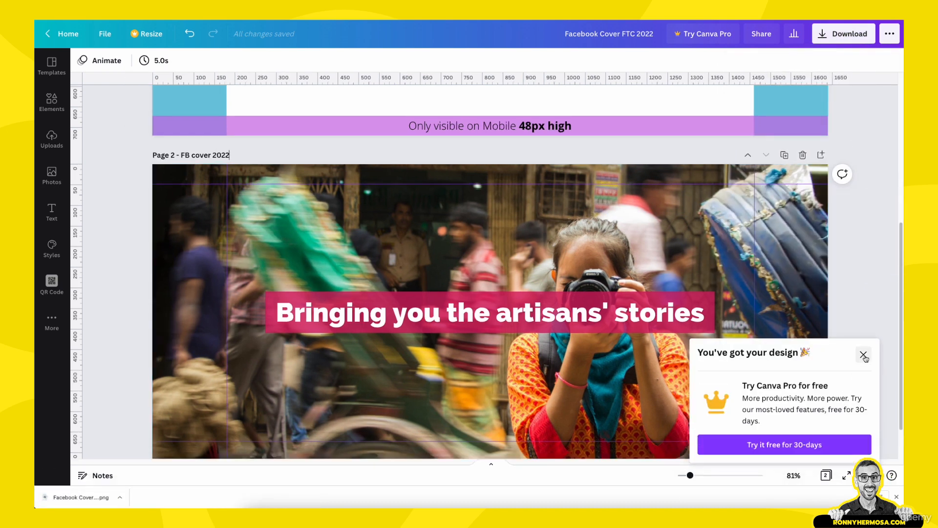
{"action": "left_click", "coordinate": [863, 356]}
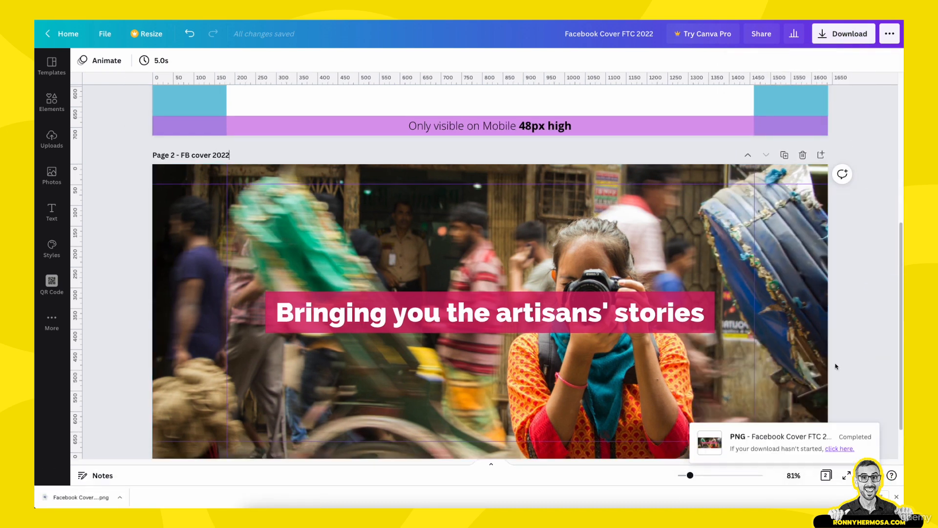
Show the downloaded Facebook Cover FTC 2022.png in Finder, move it to the Desktop folder and close the Finder windows.
{"action": "left_click", "coordinate": [122, 498]}
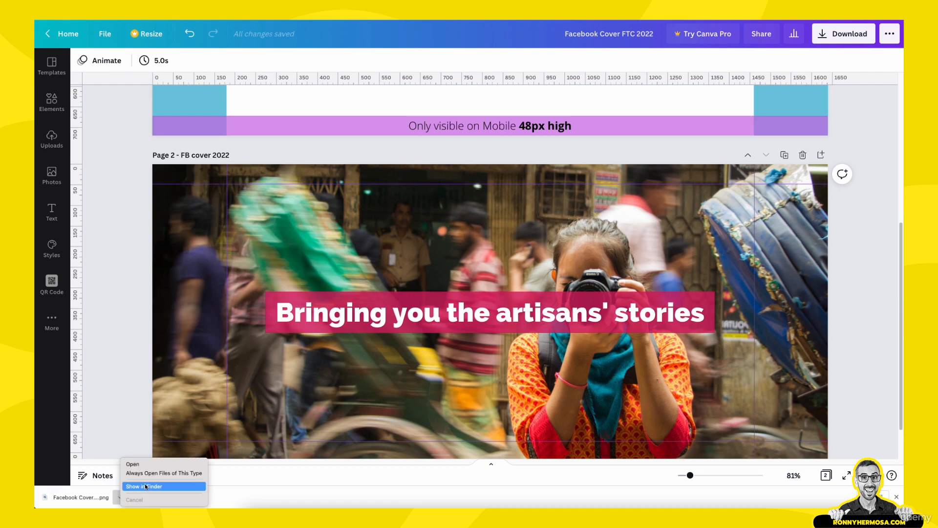
{"action": "left_click", "coordinate": [147, 486]}
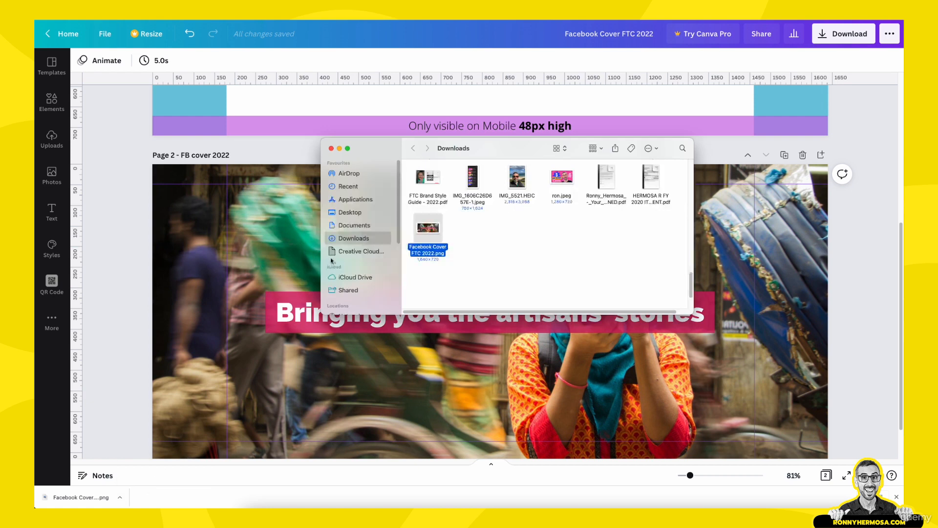
{"action": "left_click_drag", "start_coordinate": [423, 228], "coordinate": [359, 213]}
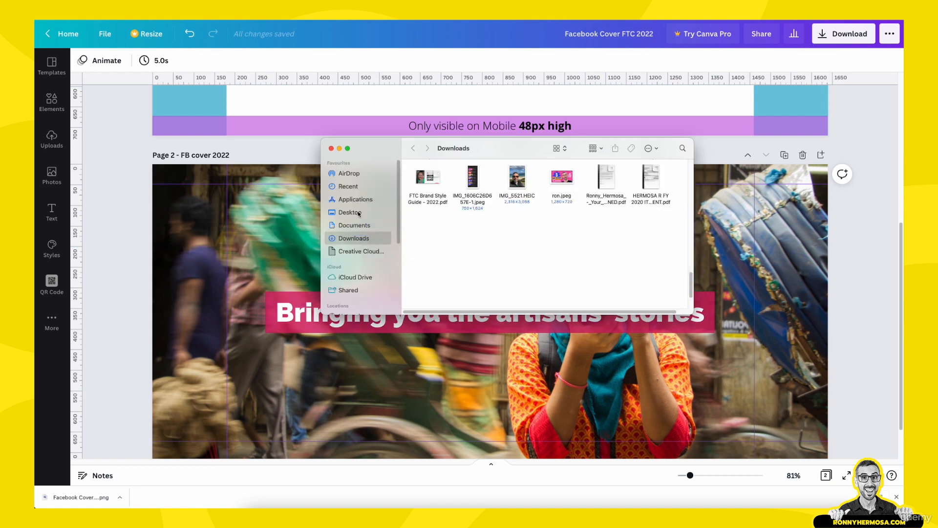
{"action": "left_click", "coordinate": [332, 149]}
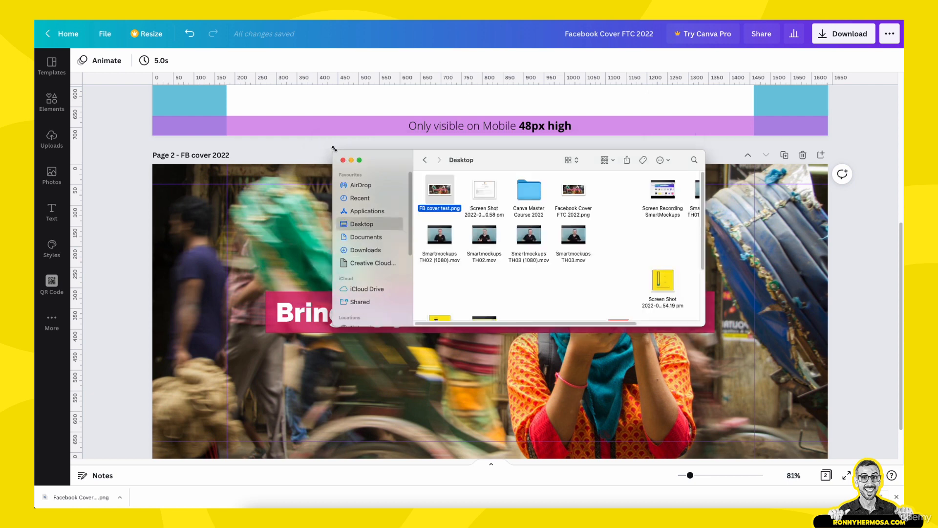
{"action": "left_click", "coordinate": [343, 160]}
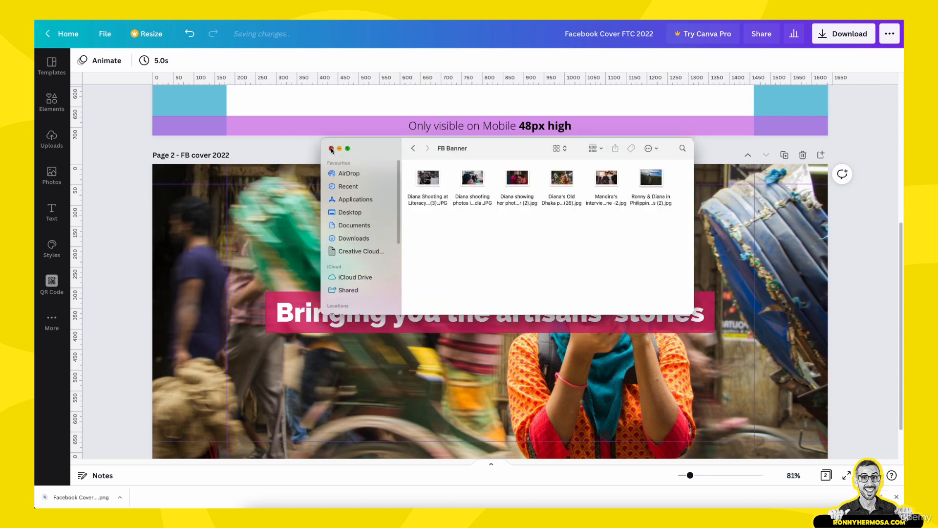
{"action": "left_click", "coordinate": [331, 148]}
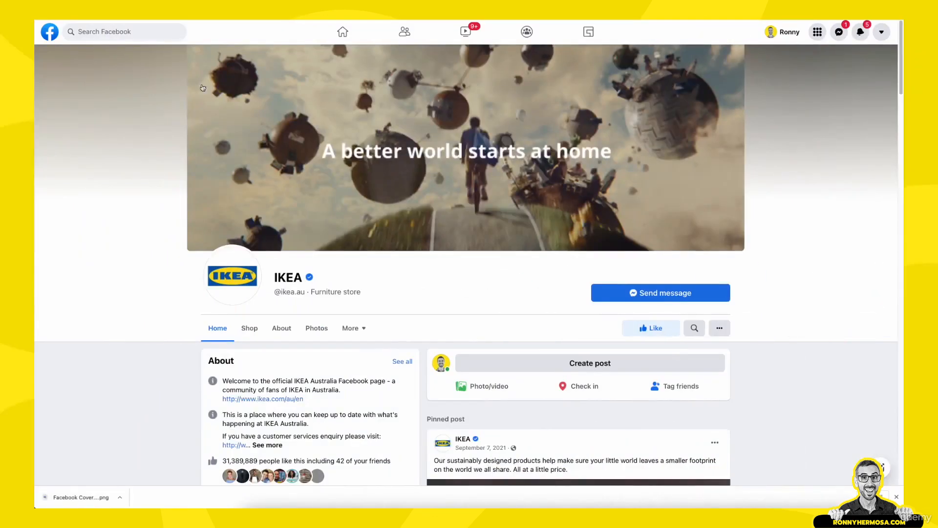
Switch to Facebook and open the Fair Trade Connection page from the recent searches.
{"action": "left_click", "coordinate": [124, 32]}
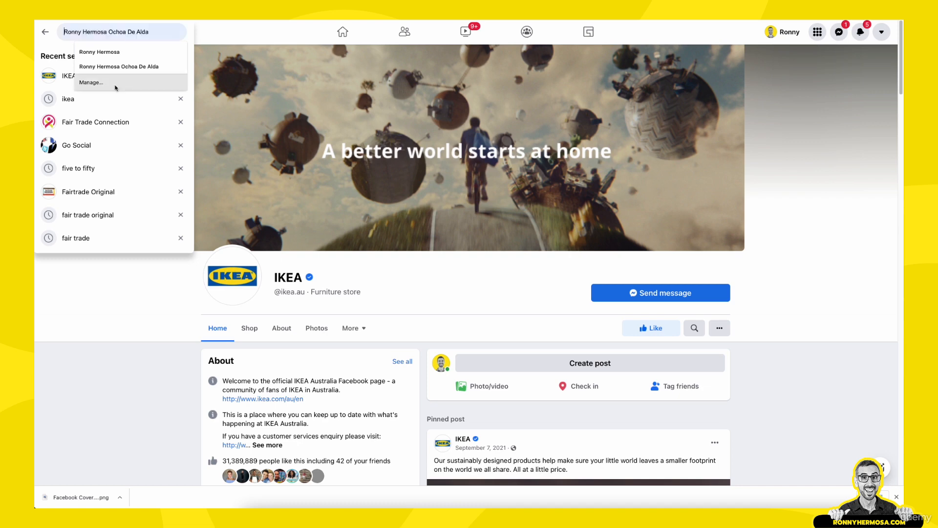
{"action": "left_click", "coordinate": [115, 121]}
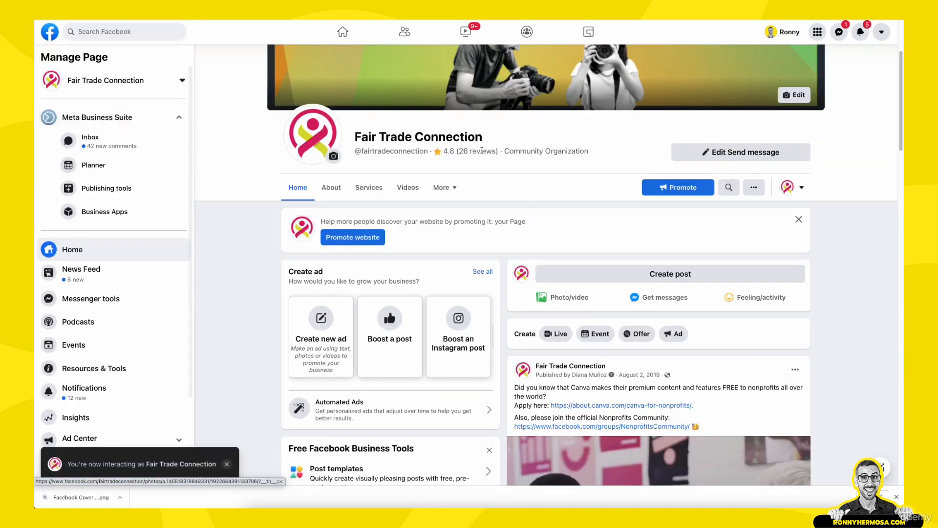
{"action": "scroll", "coordinate": [564, 196], "scroll_direction": "up", "scroll_amount": 3}
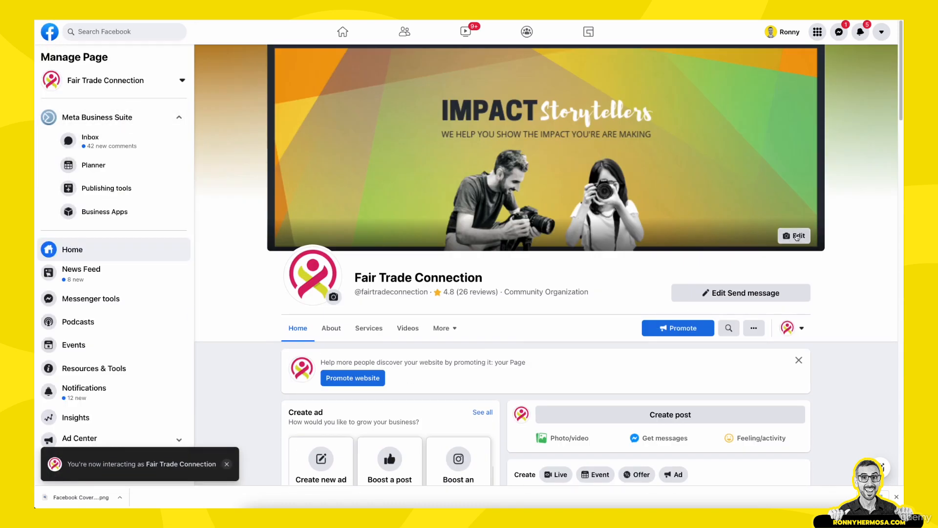
Upload FB cover test.png from the Desktop as the Fair Trade Connection page's cover photo and save the change.
{"action": "left_click", "coordinate": [795, 236]}
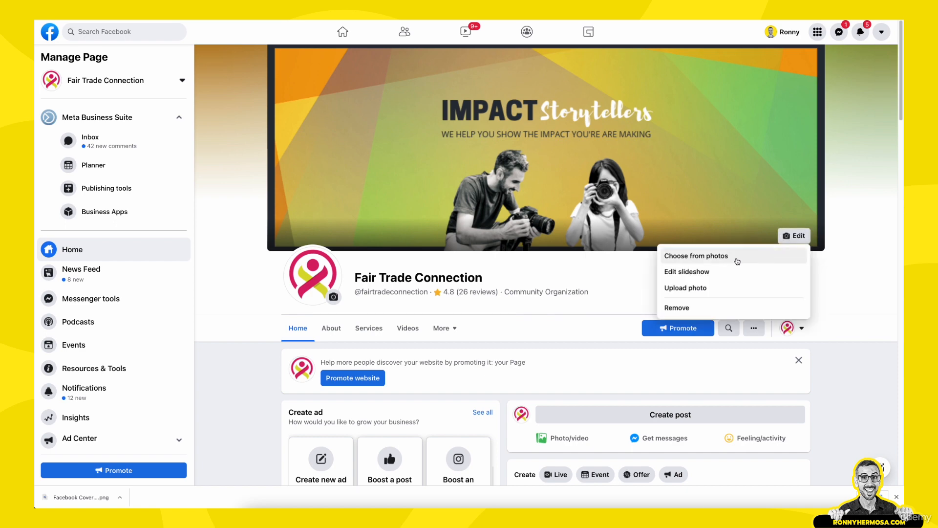
{"action": "left_click", "coordinate": [694, 290]}
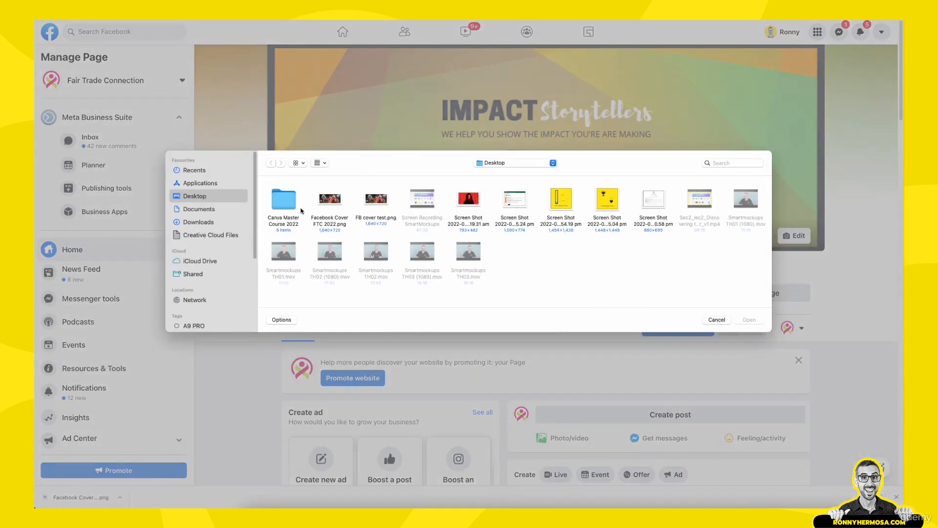
{"action": "double_click", "coordinate": [382, 201]}
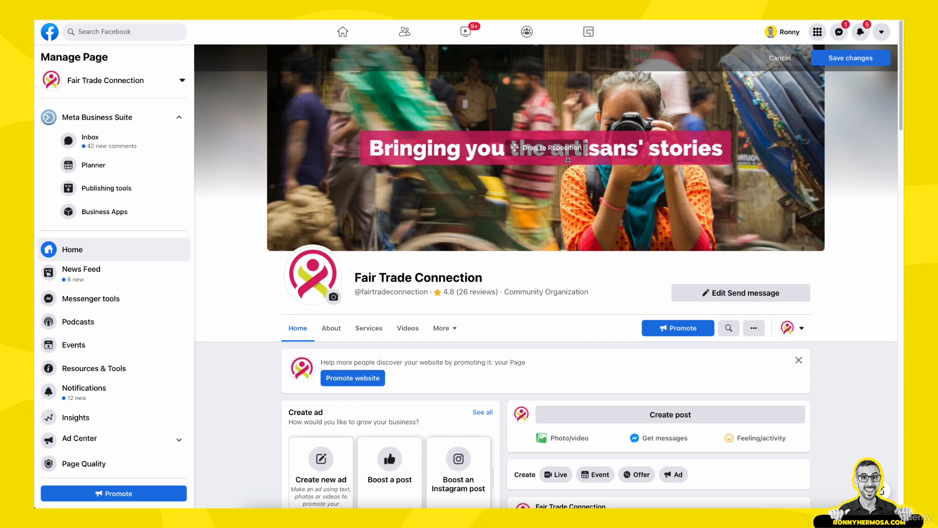
{"action": "left_click", "coordinate": [856, 60]}
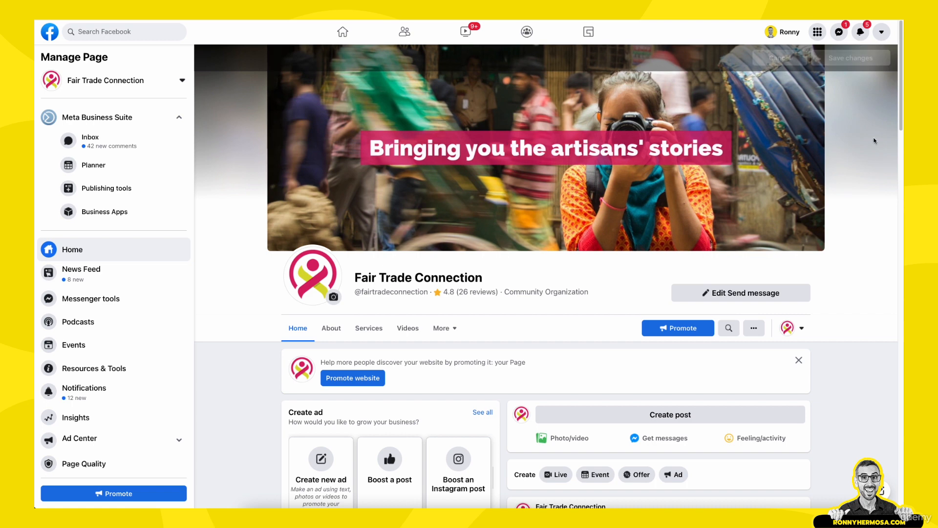